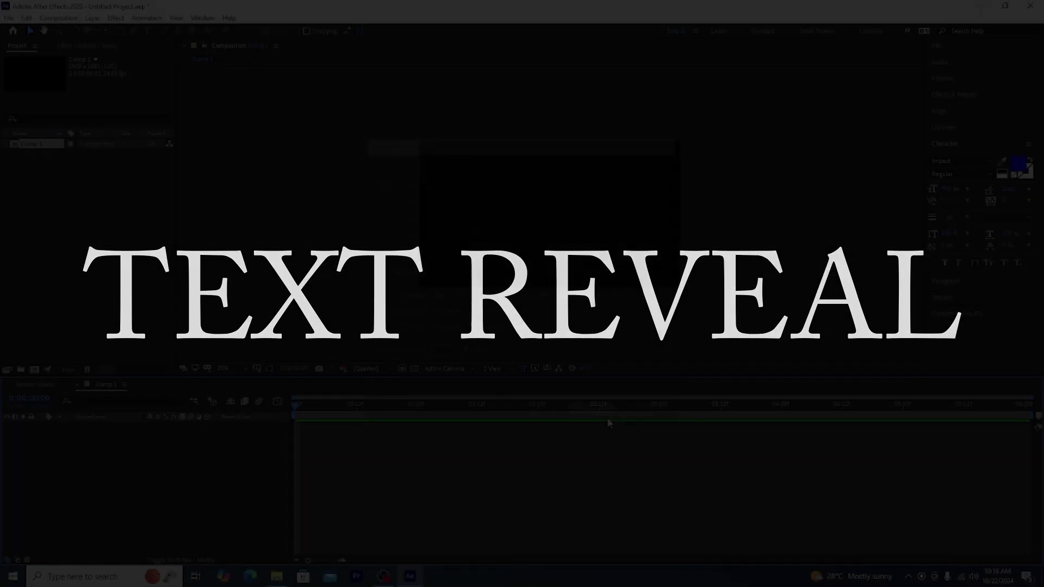
Create a new text layer in Comp 1 reading "text"
{"action": "right_click", "coordinate": [165, 455]}
{"action": "mouse_move", "coordinate": [228, 337]}
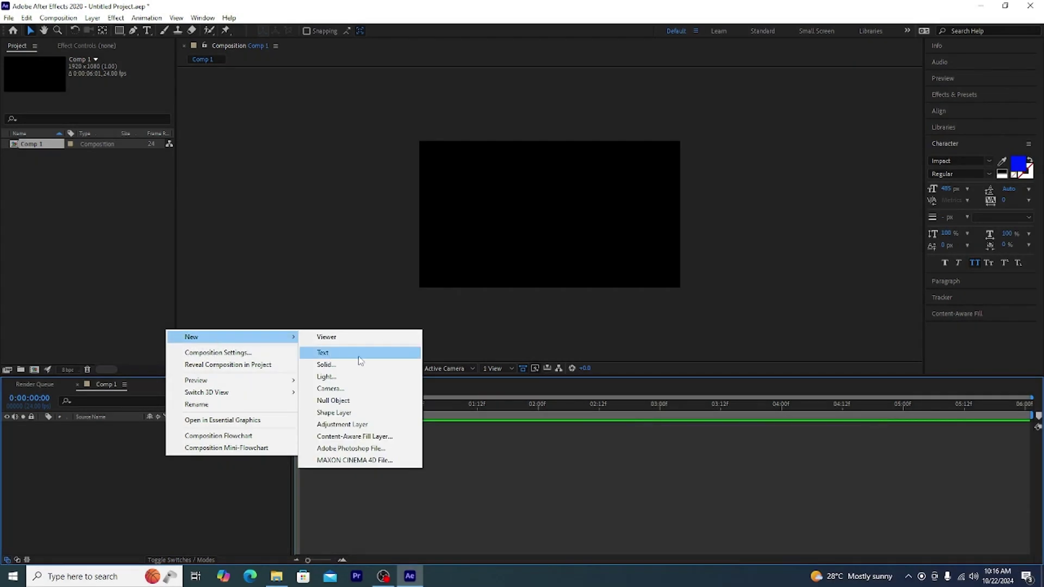
{"action": "left_click", "coordinate": [359, 355]}
{"action": "type", "text": "te"}
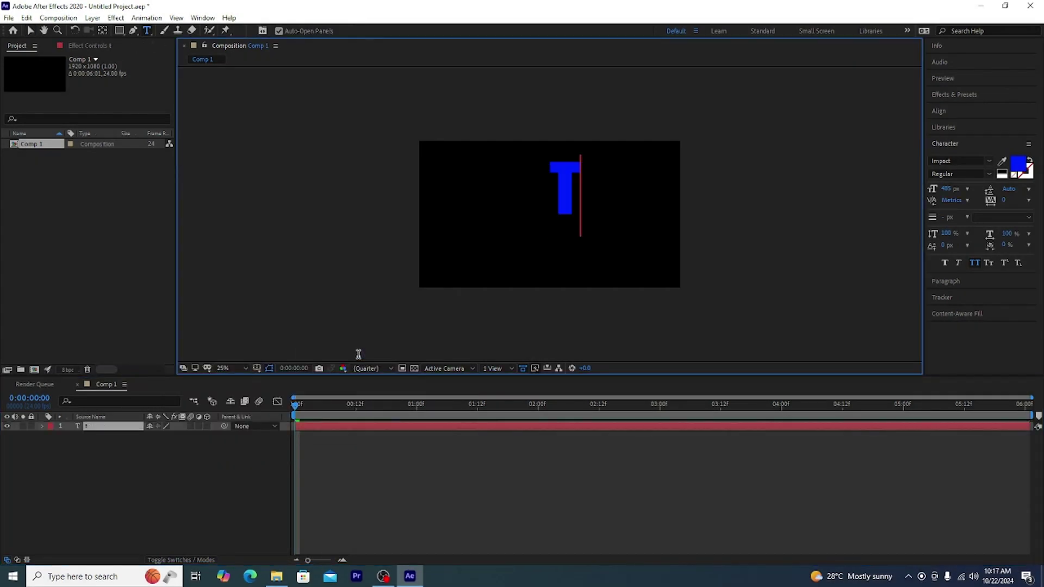
{"action": "type", "text": "xt"}
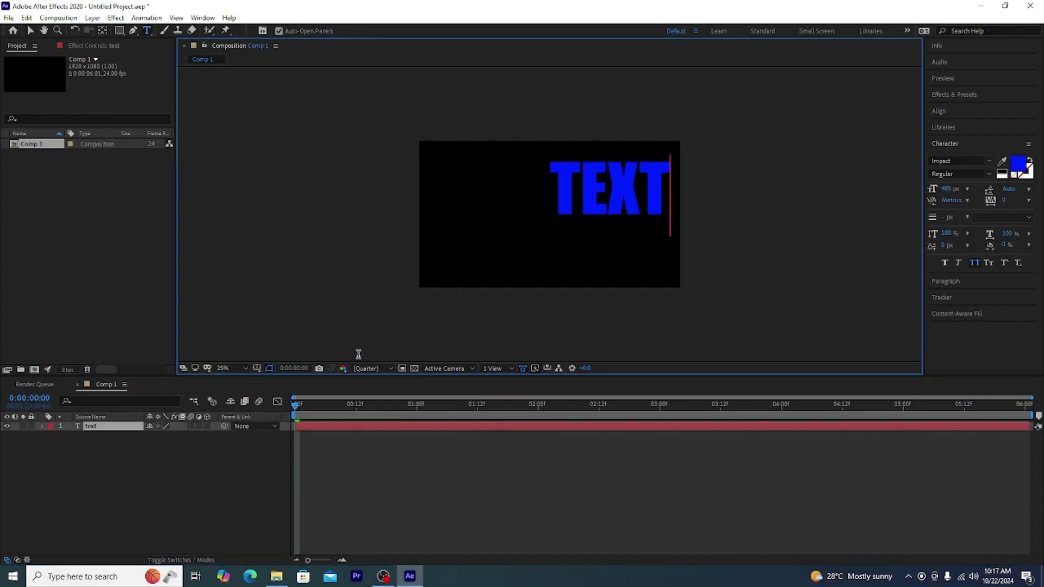
Change the fill color of the whole word to white
{"action": "double_click", "coordinate": [579, 193]}
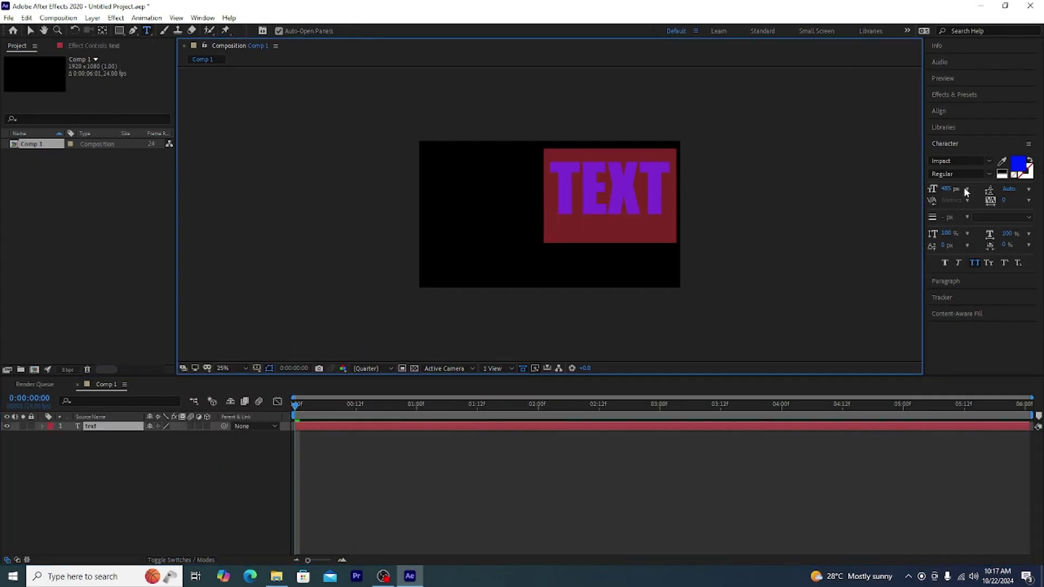
{"action": "left_click", "coordinate": [1017, 163]}
{"action": "left_click", "coordinate": [393, 221]}
{"action": "left_click", "coordinate": [609, 223]}
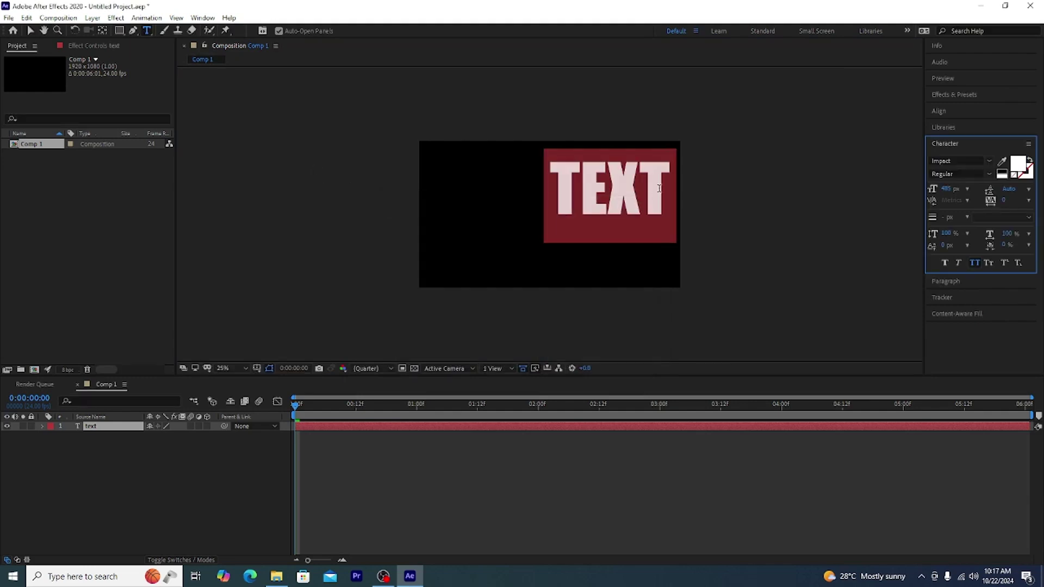
Extend the text to read "text reveal" and center the layer horizontally and vertically in the composition
{"action": "left_click", "coordinate": [672, 190]}
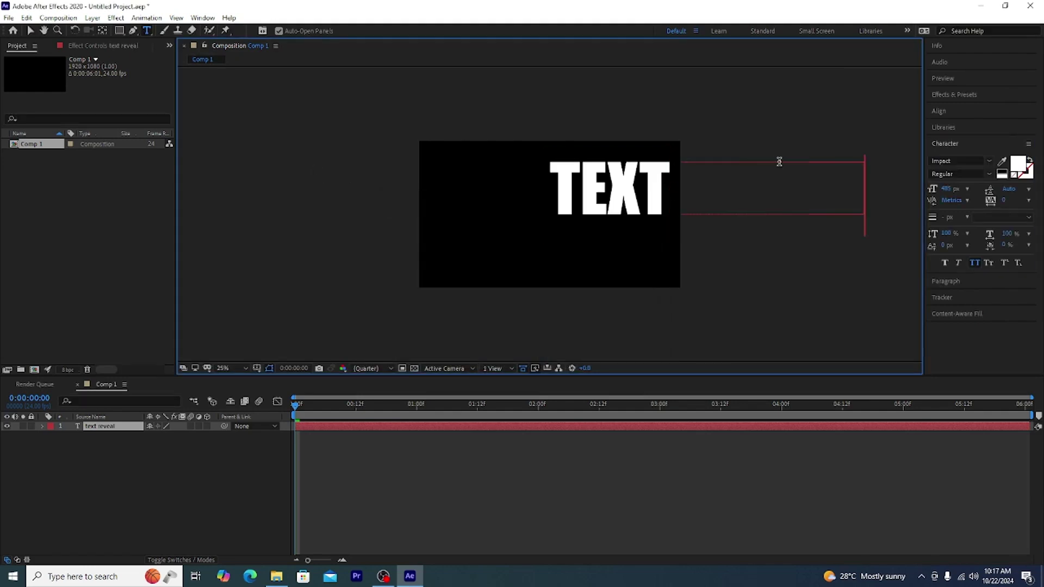
{"action": "left_click", "coordinate": [938, 111]}
{"action": "left_click", "coordinate": [953, 139]}
{"action": "left_click", "coordinate": [1009, 140]}
Reduce the font size of the entire text so it fits the frame, and center the layer in the composition again
{"action": "double_click", "coordinate": [80, 426]}
{"action": "left_click", "coordinate": [960, 200]}
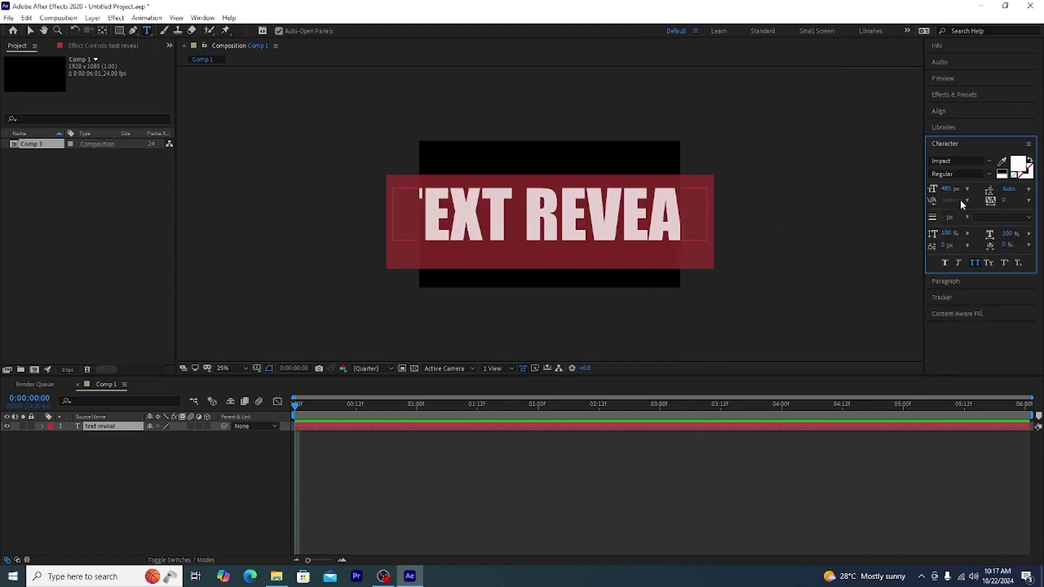
{"action": "left_click_drag", "start_coordinate": [946, 189], "coordinate": [837, 201]}
{"action": "left_click", "coordinate": [939, 111]}
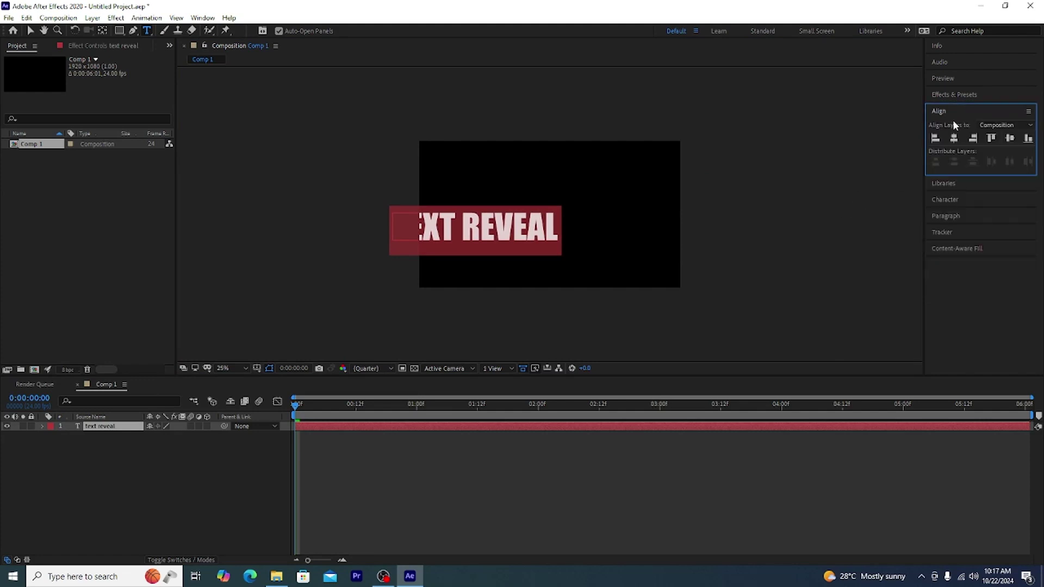
{"action": "left_click", "coordinate": [953, 138]}
{"action": "left_click", "coordinate": [1010, 138]}
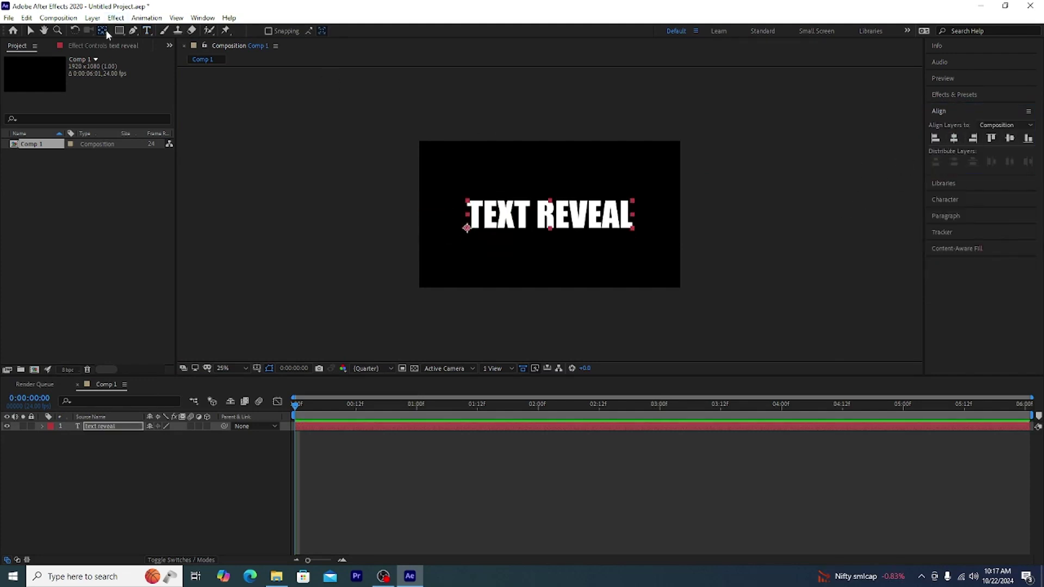
Enlarge the text to a font size of 326 px and realign the layer to the composition's center
{"action": "left_click", "coordinate": [936, 200]}
{"action": "left_click_drag", "start_coordinate": [946, 189], "coordinate": [992, 189]}
{"action": "left_click", "coordinate": [951, 114]}
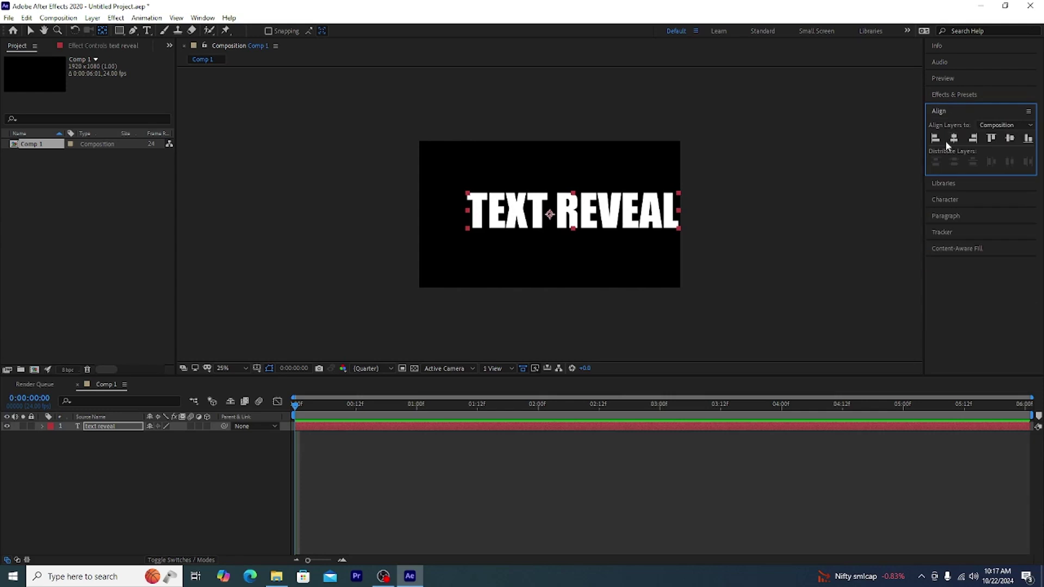
{"action": "left_click", "coordinate": [954, 138]}
{"action": "left_click", "coordinate": [1011, 139]}
Set the text's font to Adobe Caslon Pro in the Regular style, without faux italic
{"action": "left_click", "coordinate": [168, 462]}
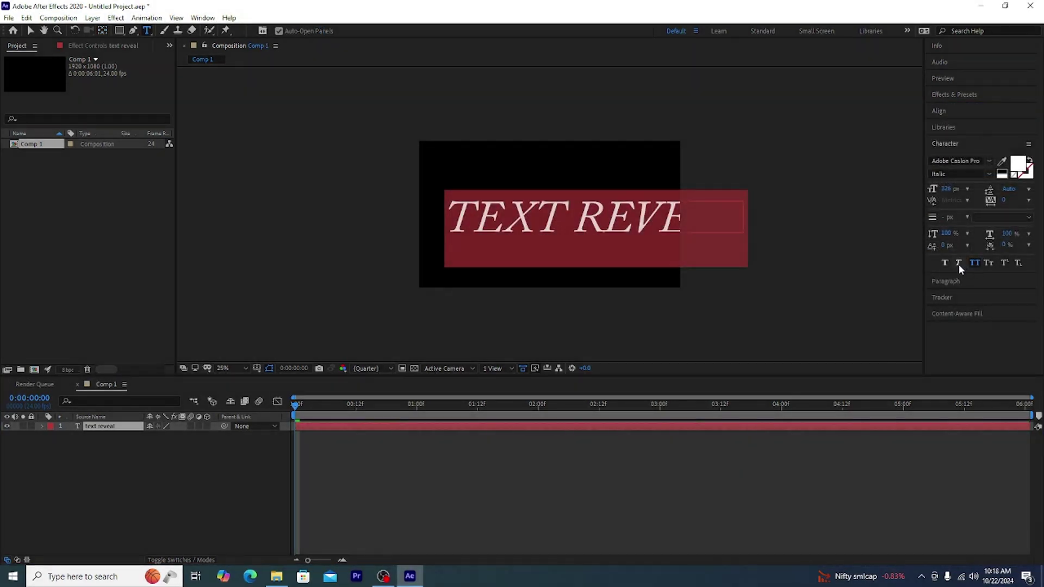
{"action": "left_click", "coordinate": [957, 264]}
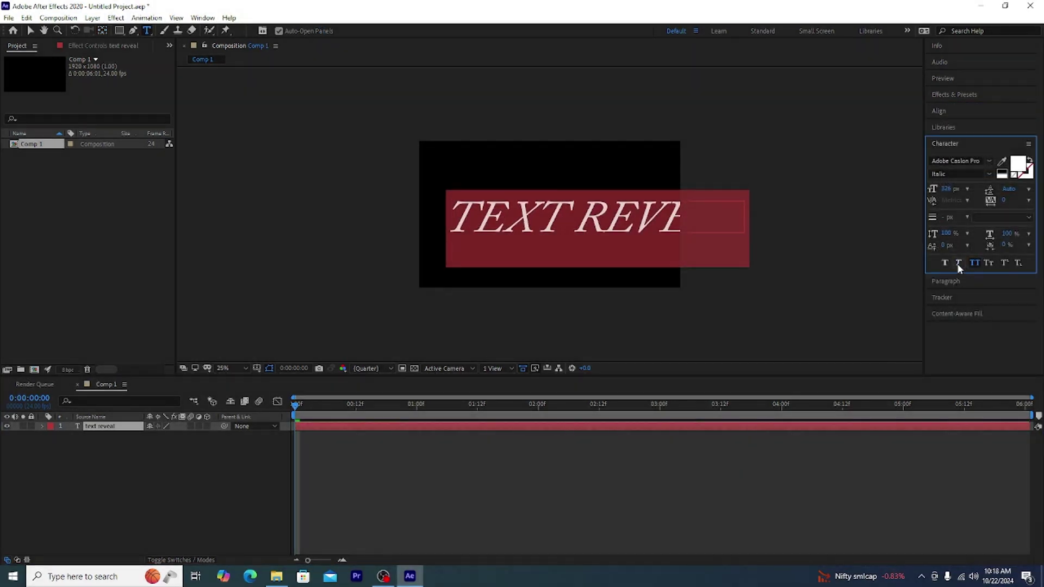
{"action": "left_click", "coordinate": [960, 264]}
{"action": "left_click", "coordinate": [980, 172]}
{"action": "left_click", "coordinate": [970, 186]}
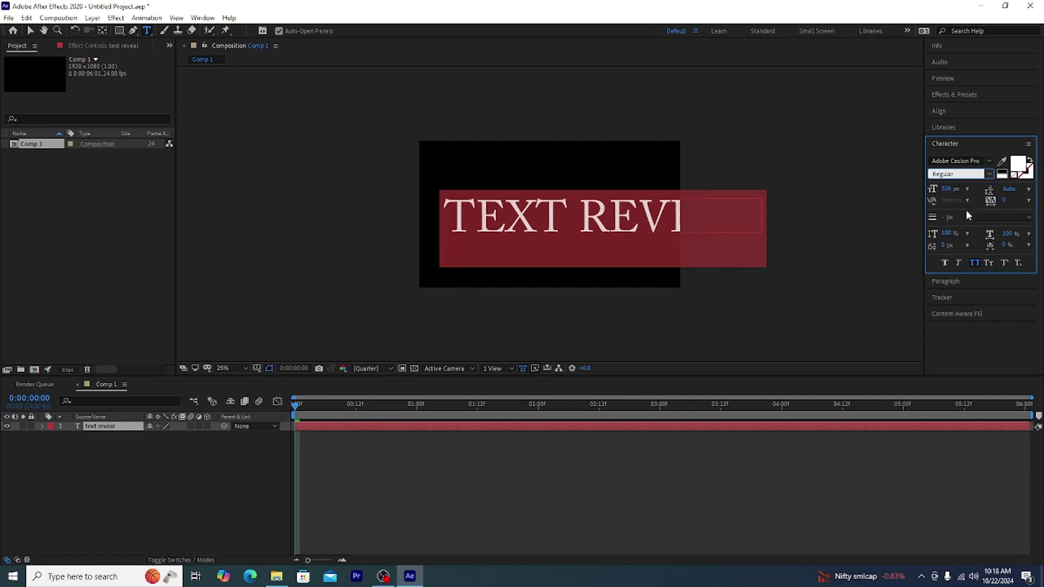
Set the text's font size to about 225 px and center the layer horizontally and vertically in the composition
{"action": "left_click_drag", "start_coordinate": [946, 189], "coordinate": [908, 190]}
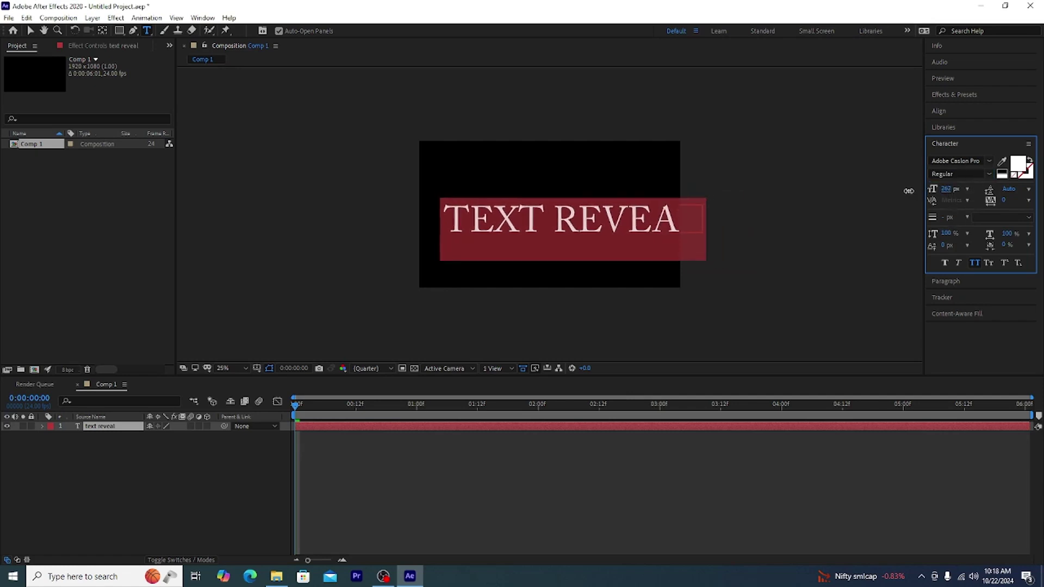
{"action": "left_click", "coordinate": [188, 469]}
{"action": "left_click", "coordinate": [939, 111]}
{"action": "left_click", "coordinate": [93, 425]}
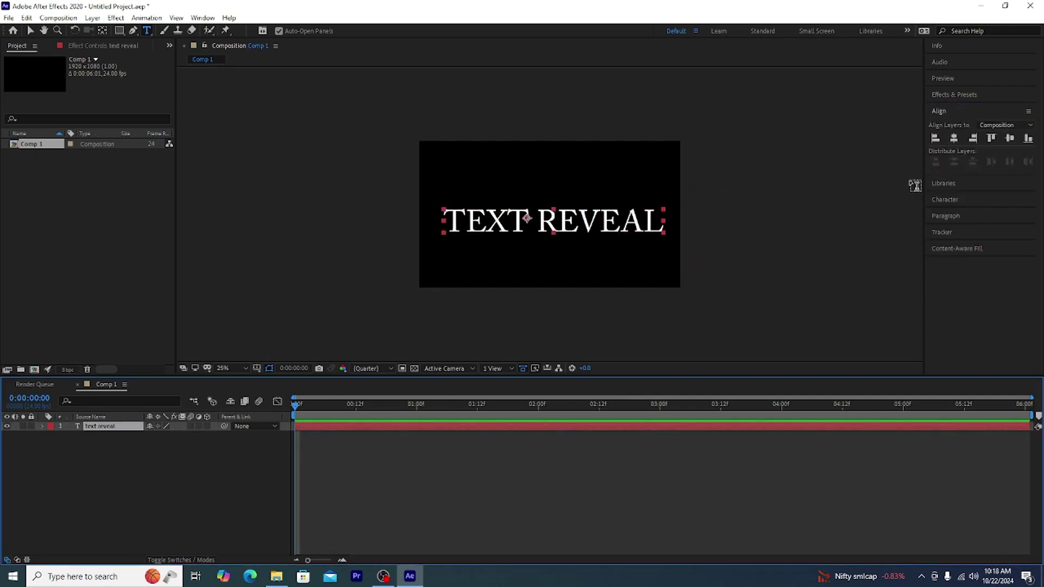
{"action": "left_click", "coordinate": [953, 138]}
{"action": "left_click", "coordinate": [1010, 138]}
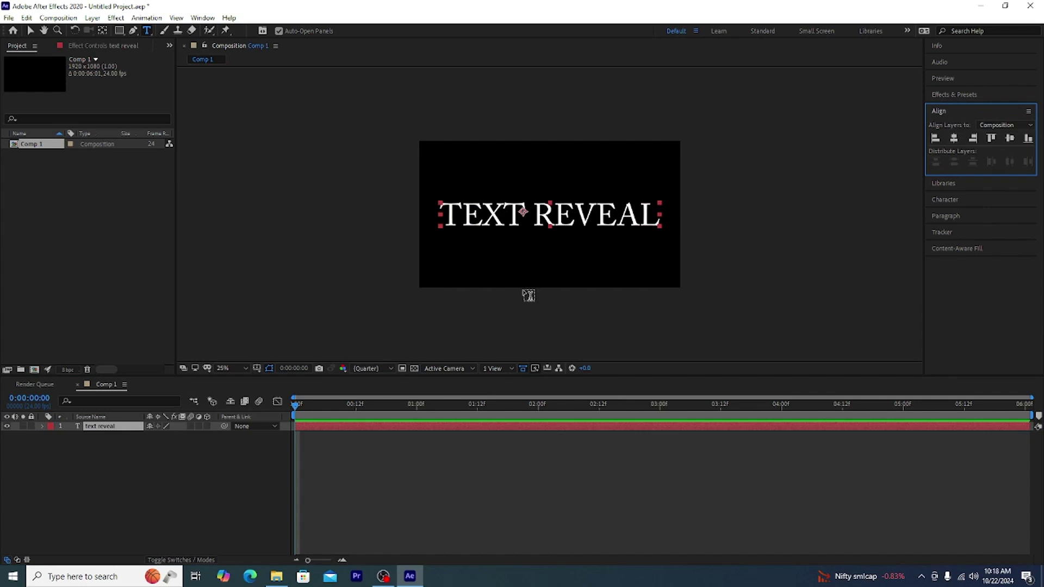
Add an Opacity animator to the text reveal layer and set its opacity to 0%
{"action": "left_click", "coordinate": [42, 426]}
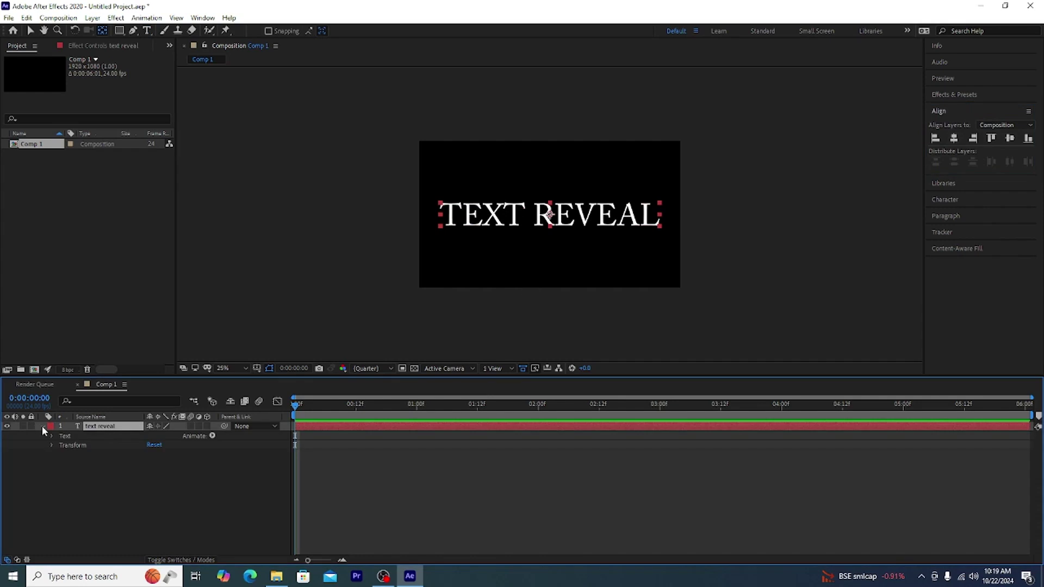
{"action": "left_click", "coordinate": [212, 435]}
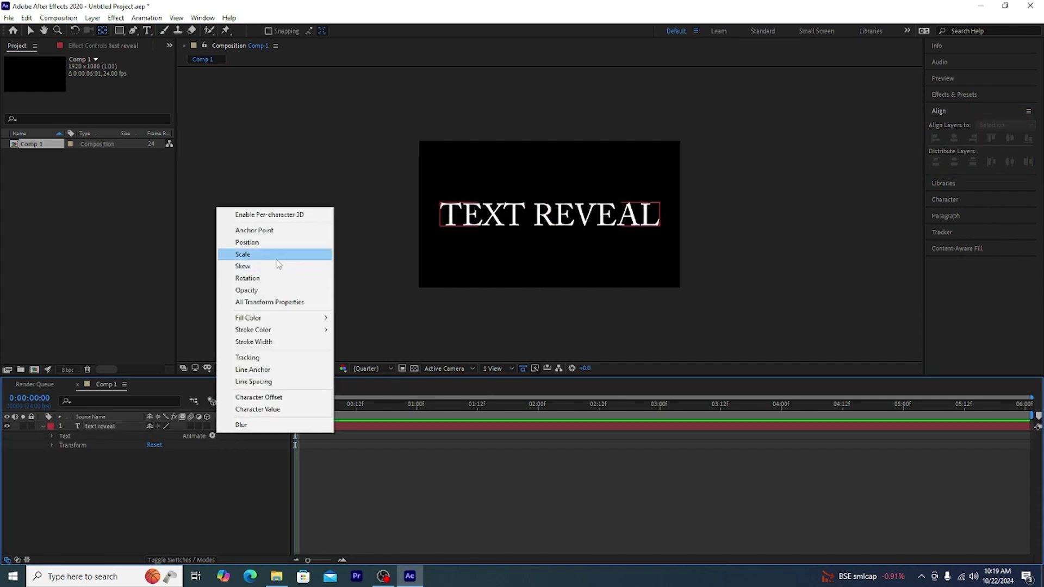
{"action": "left_click", "coordinate": [256, 290]}
{"action": "left_click_drag", "start_coordinate": [149, 493], "coordinate": [46, 498]}
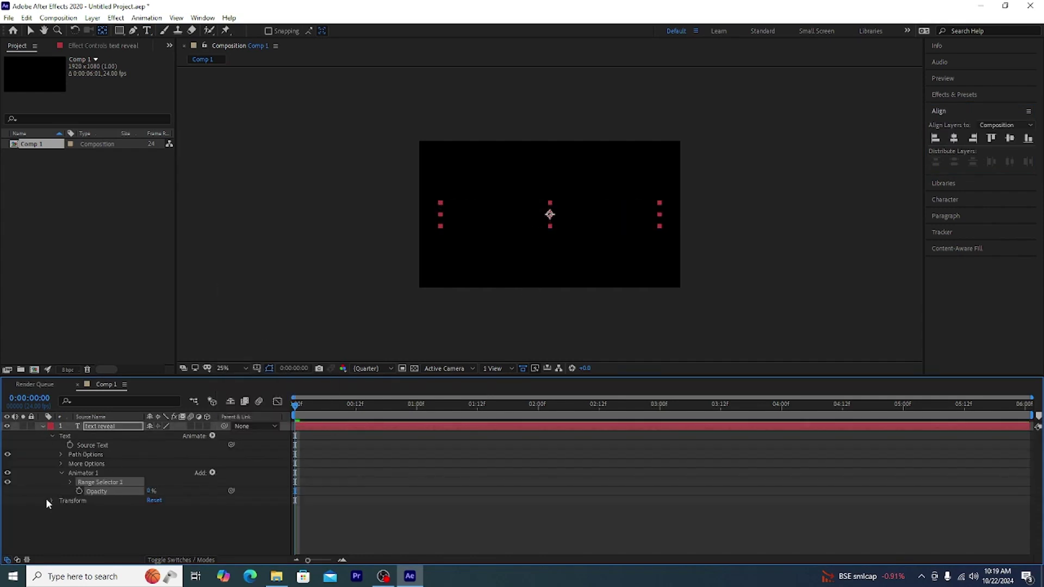
Keyframe the range selector's Start at 0% at the beginning of the timeline and at 100% at 2 seconds
{"action": "left_click", "coordinate": [69, 482]}
{"action": "left_click_drag", "start_coordinate": [351, 404], "coordinate": [367, 417]}
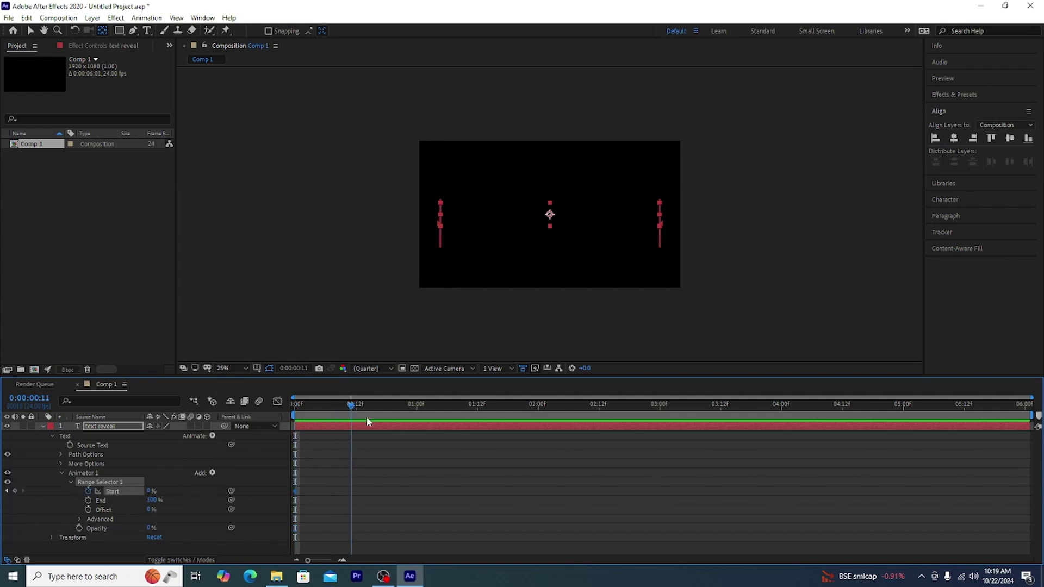
{"action": "left_click_drag", "start_coordinate": [586, 451], "coordinate": [538, 473]}
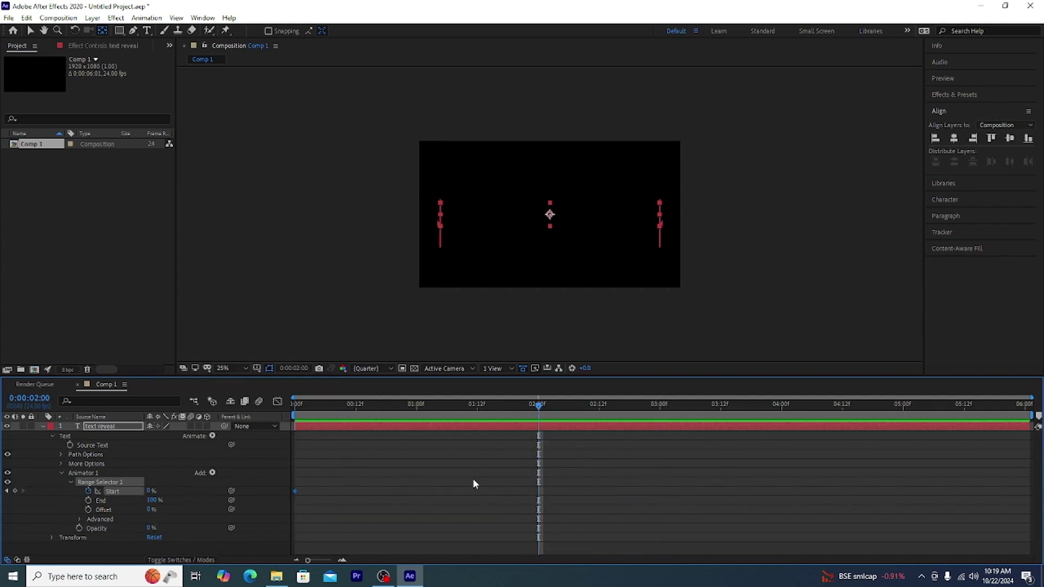
{"action": "left_click_drag", "start_coordinate": [148, 491], "coordinate": [229, 489]}
Preview the text reveal animation from the beginning of the timeline
{"action": "left_click_drag", "start_coordinate": [352, 413], "coordinate": [222, 410]}
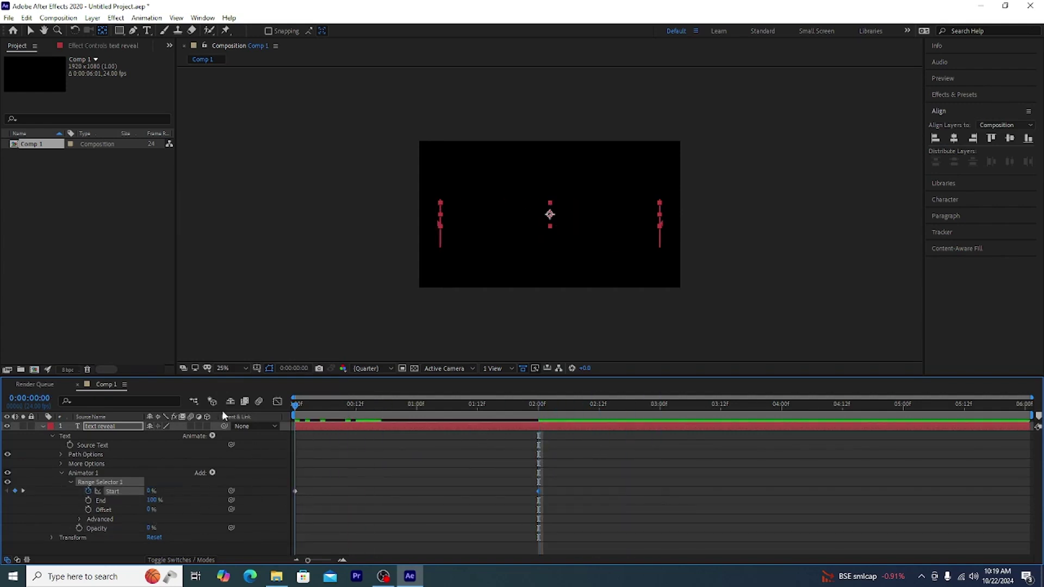
{"action": "key", "text": "space"}
{"action": "key", "text": "space"}
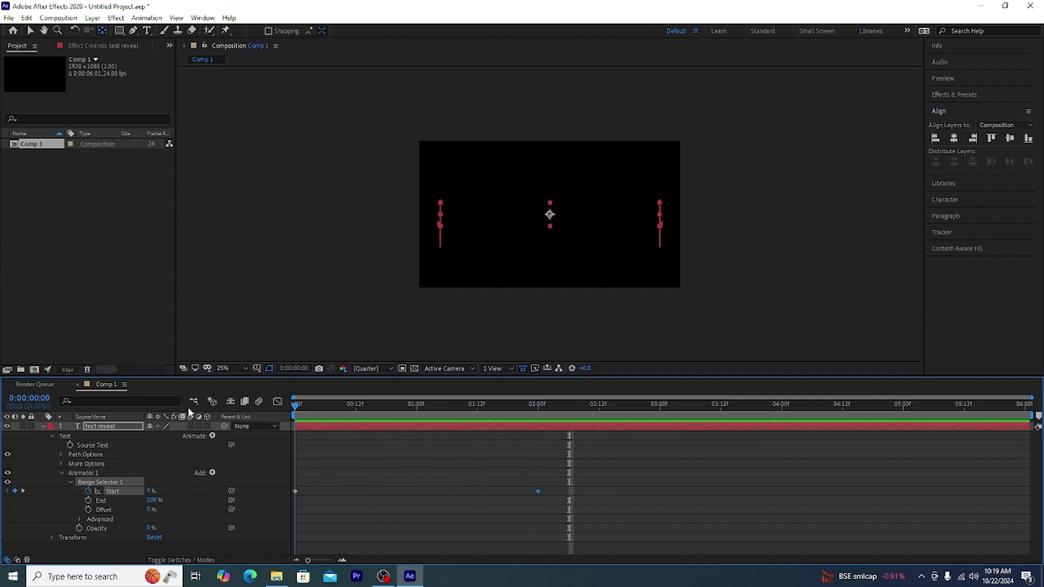
Set Smoothness to 0% in the range selector's advanced options and play back the reveal
{"action": "left_click", "coordinate": [80, 519]}
{"action": "left_click_drag", "start_coordinate": [151, 523], "coordinate": [43, 522]}
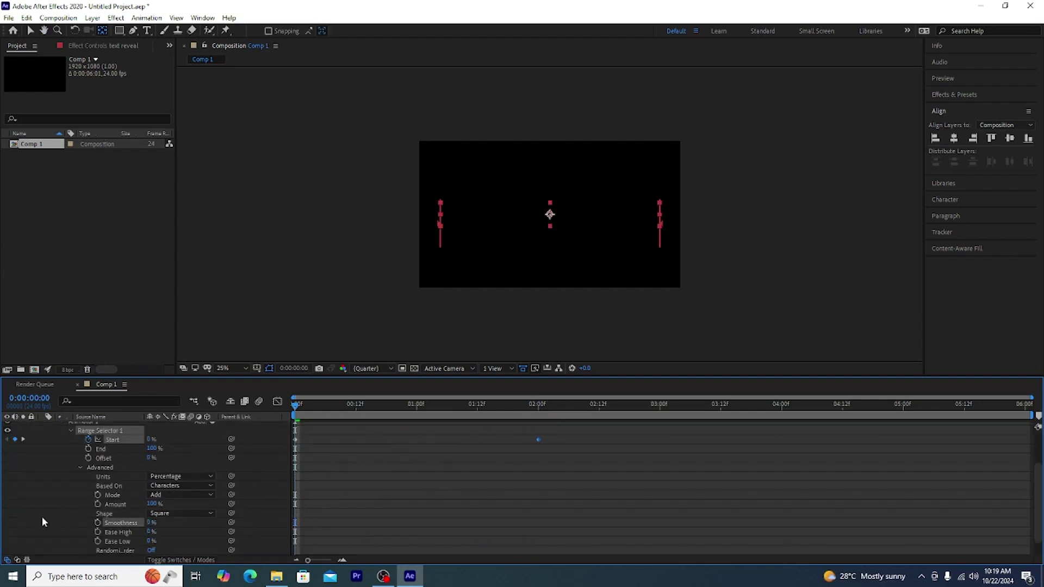
{"action": "key", "text": "space"}
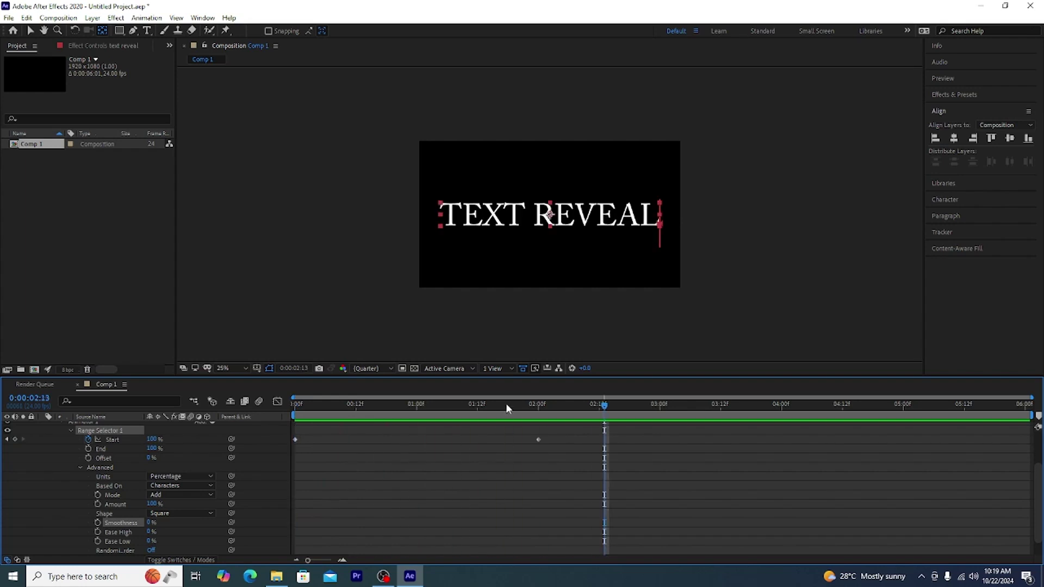
{"action": "key", "text": "space"}
Select the range selector's Start keyframe at 2 seconds
{"action": "left_click", "coordinate": [538, 440]}
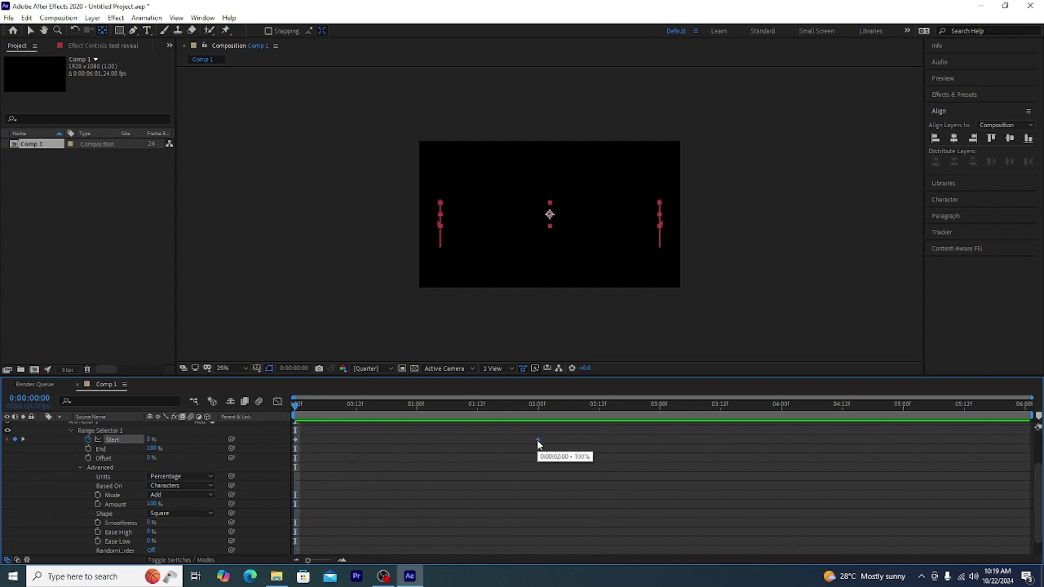
{"action": "scroll", "coordinate": [538, 473], "scroll_direction": "up", "scroll_amount": 3}
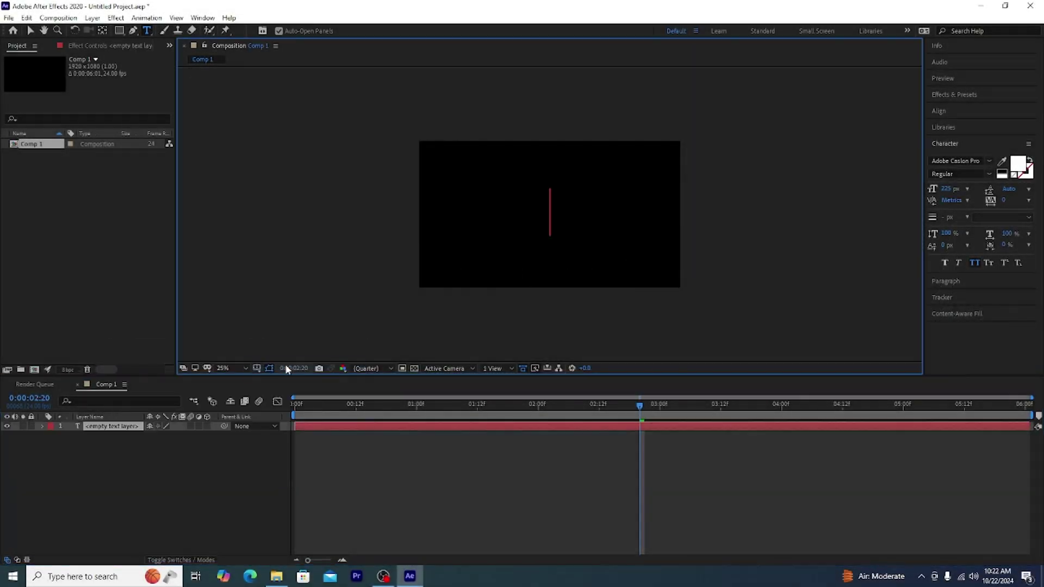
Enter "text reveal" in the empty text layer, center it in the composition and return to the timeline's beginning
{"action": "type", "text": "text reveal"}
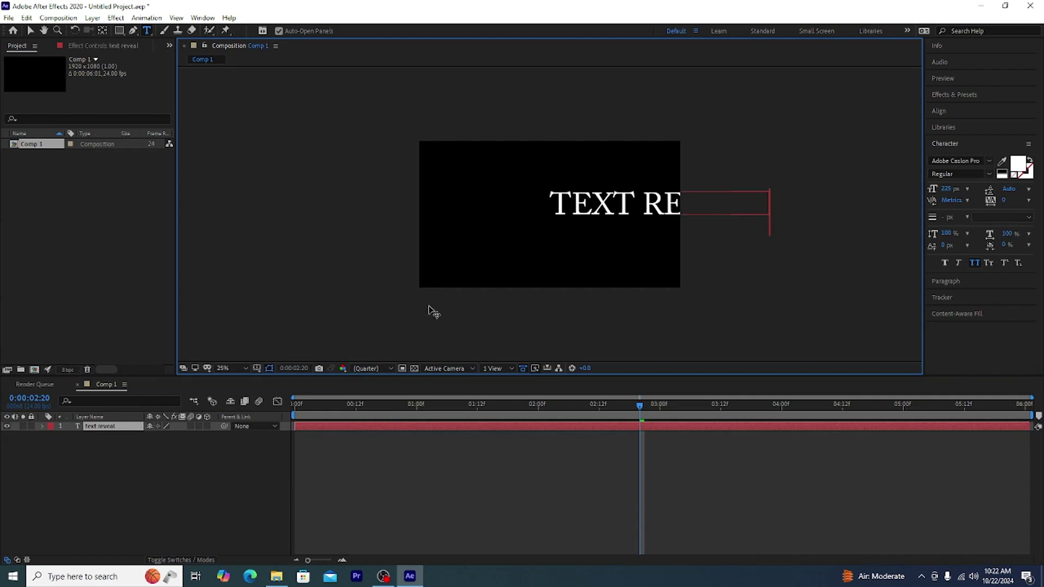
{"action": "left_click", "coordinate": [945, 112]}
{"action": "left_click", "coordinate": [954, 138]}
{"action": "left_click", "coordinate": [1009, 138]}
{"action": "left_click_drag", "start_coordinate": [600, 404], "coordinate": [293, 407]}
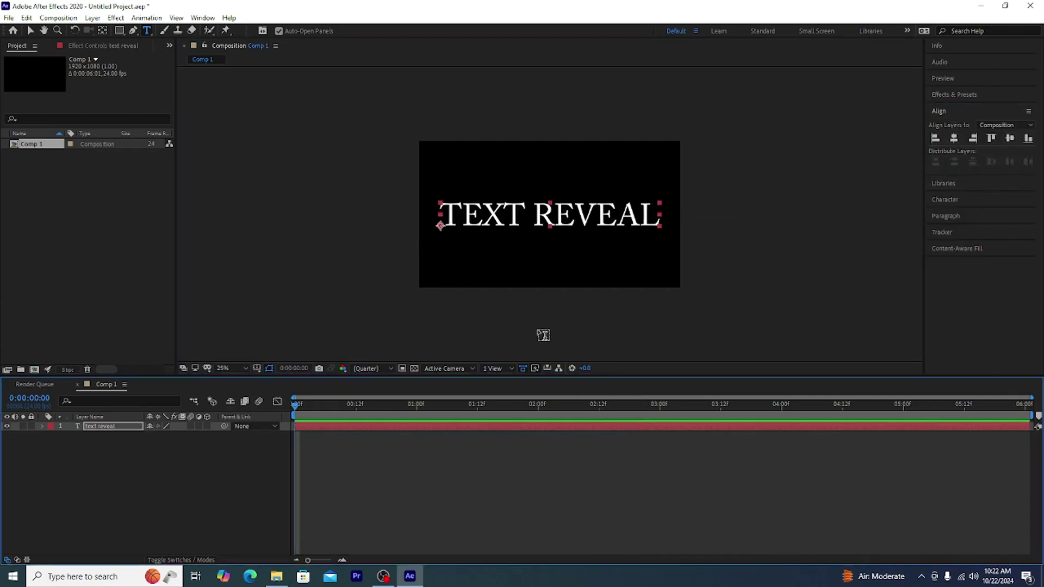
Change the entire text to Segoe Script Regular with All Caps off, and set its font size to 285 px
{"action": "double_click", "coordinate": [77, 427]}
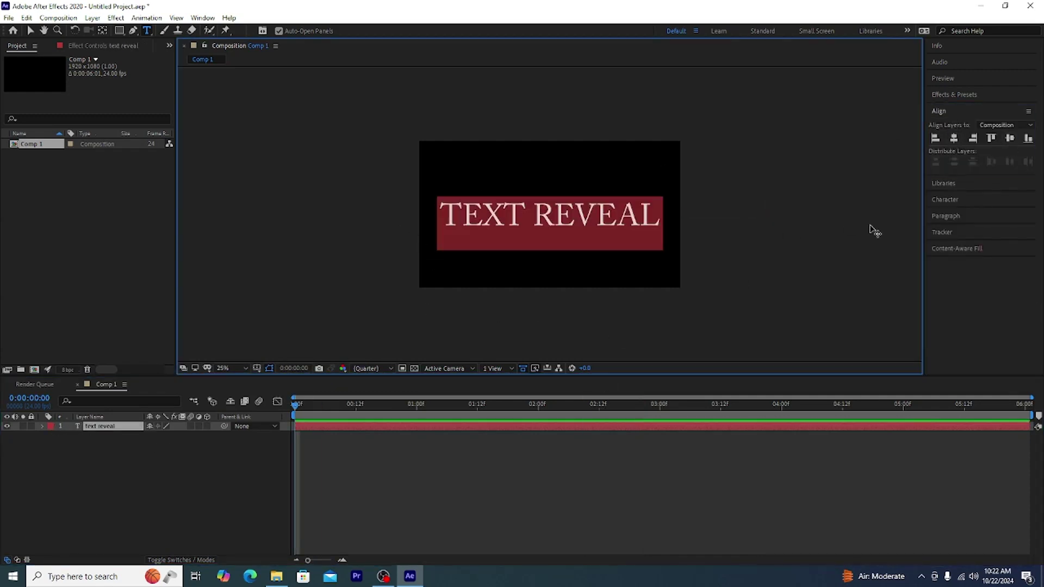
{"action": "left_click", "coordinate": [958, 200]}
{"action": "left_click", "coordinate": [988, 161]}
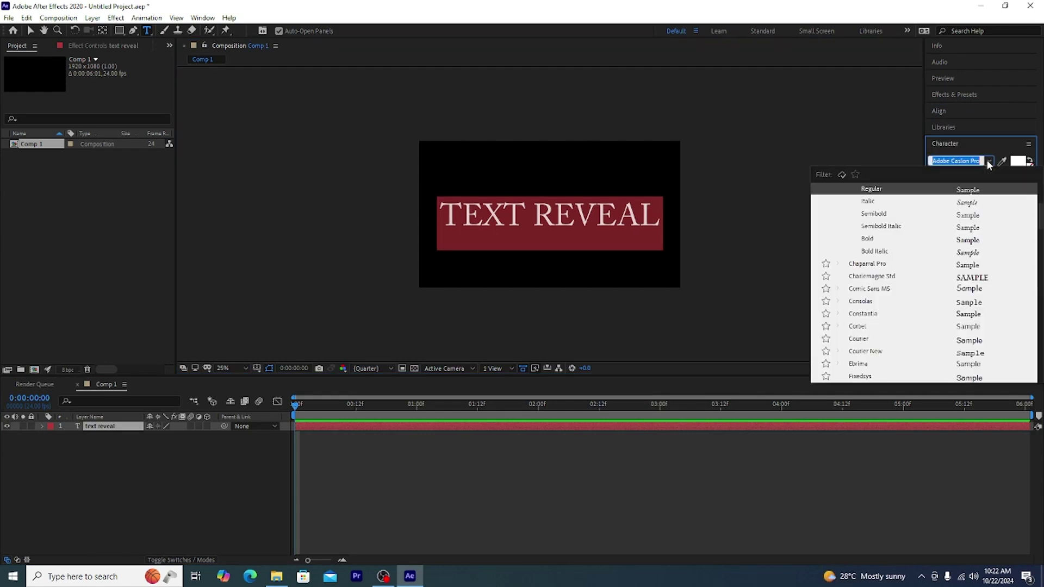
{"action": "scroll", "coordinate": [973, 323], "scroll_direction": "down", "scroll_amount": 5}
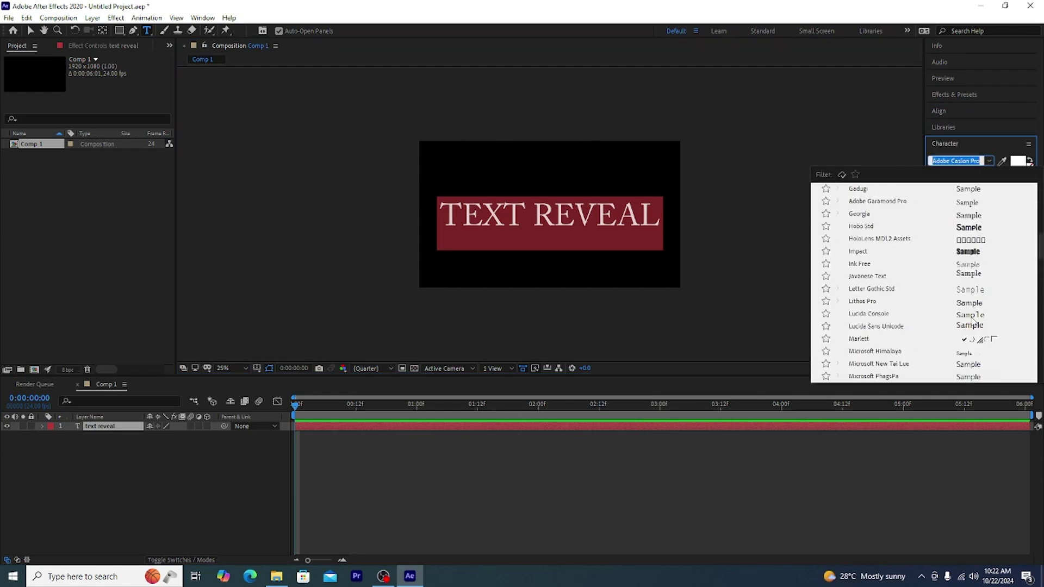
{"action": "left_click", "coordinate": [965, 267]}
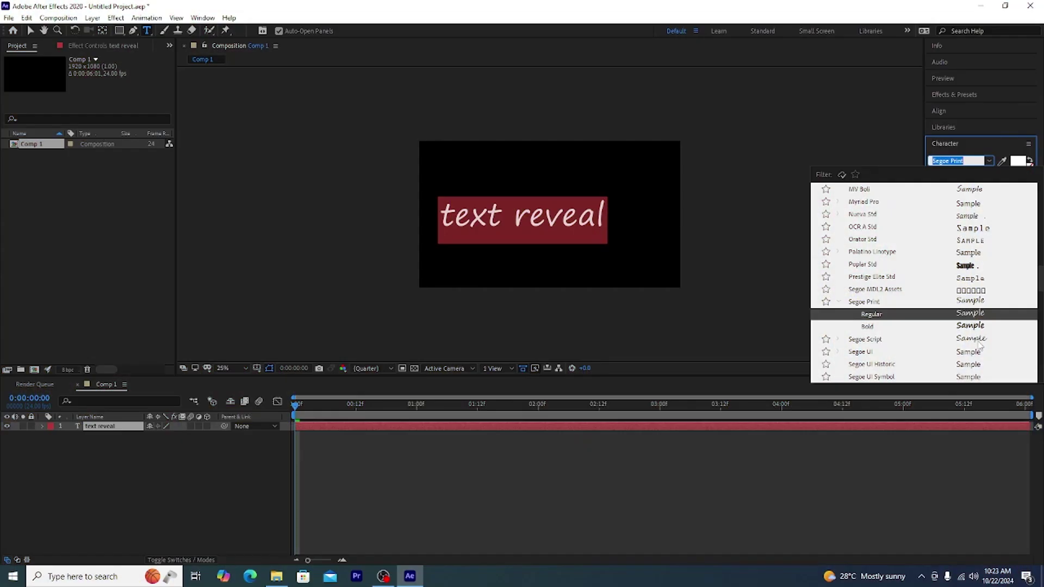
{"action": "left_click", "coordinate": [977, 341]}
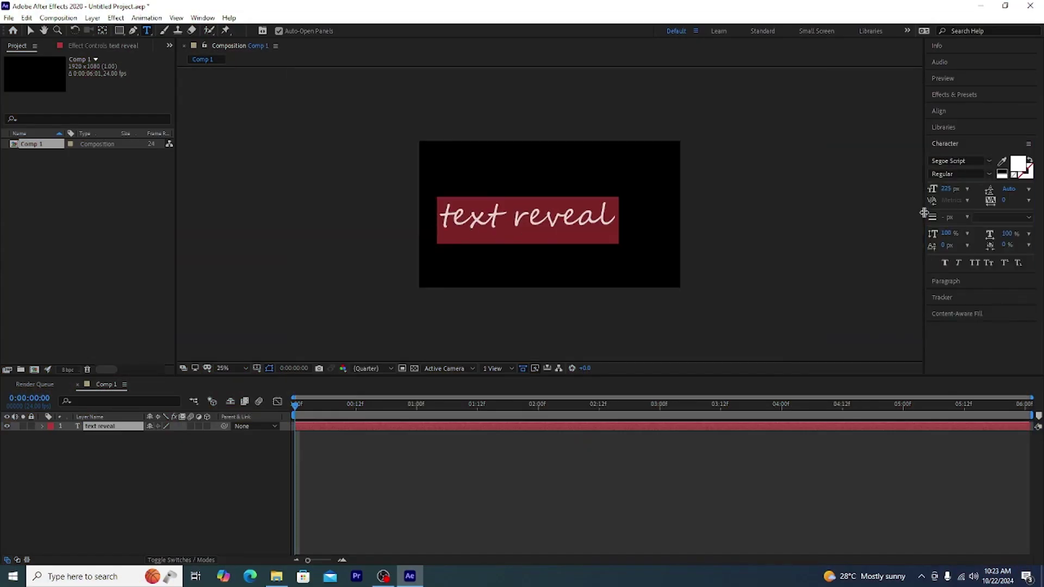
{"action": "left_click_drag", "start_coordinate": [949, 188], "coordinate": [979, 190]}
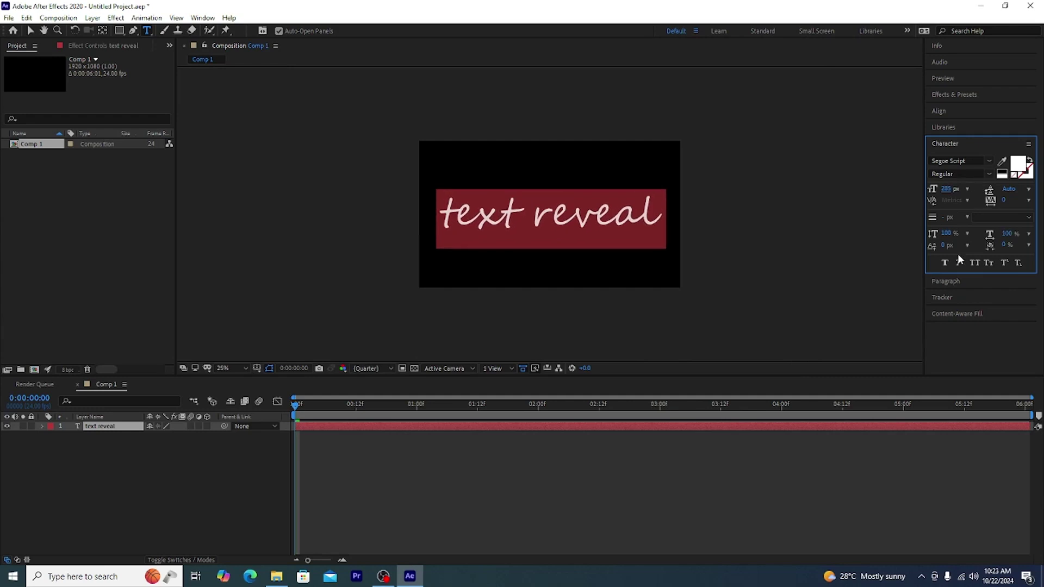
Capitalize the first letter of the text by applying All Caps to the initial "t" only
{"action": "left_click_drag", "start_coordinate": [456, 223], "coordinate": [434, 221]}
{"action": "left_click", "coordinate": [944, 262]}
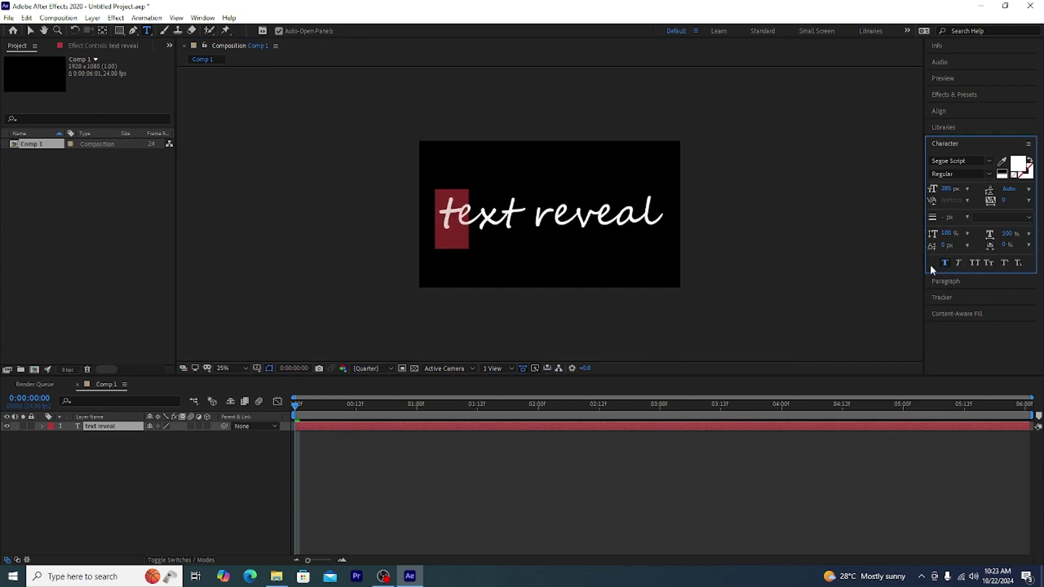
{"action": "left_click", "coordinate": [945, 263]}
{"action": "left_click", "coordinate": [976, 264]}
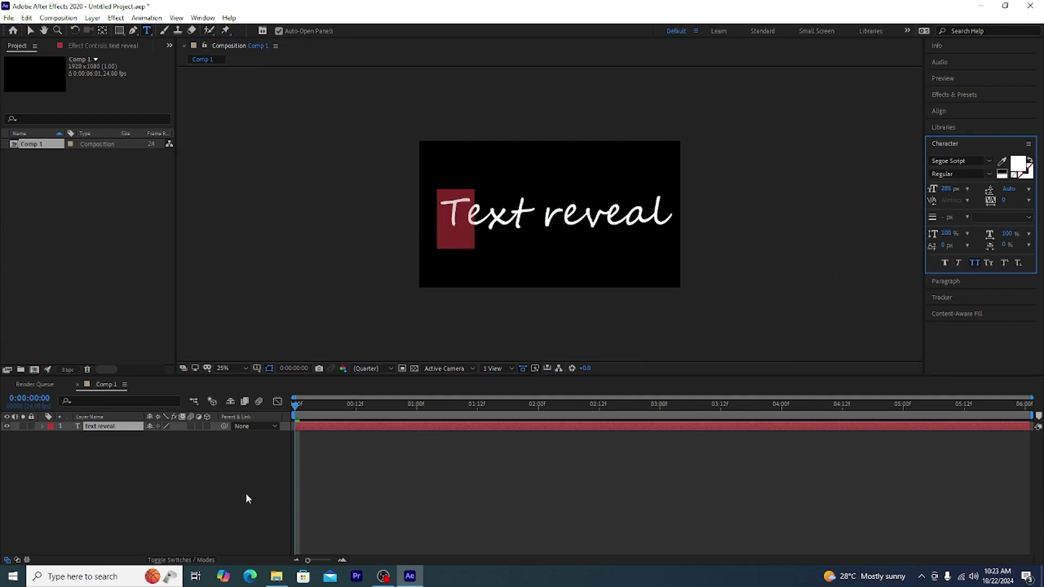
{"action": "left_click", "coordinate": [247, 499]}
{"action": "scroll", "coordinate": [455, 268], "scroll_direction": "up", "scroll_amount": 3}
{"action": "scroll", "coordinate": [480, 268], "scroll_direction": "down", "scroll_amount": 3}
{"action": "scroll", "coordinate": [344, 294], "scroll_direction": "up", "scroll_amount": 2}
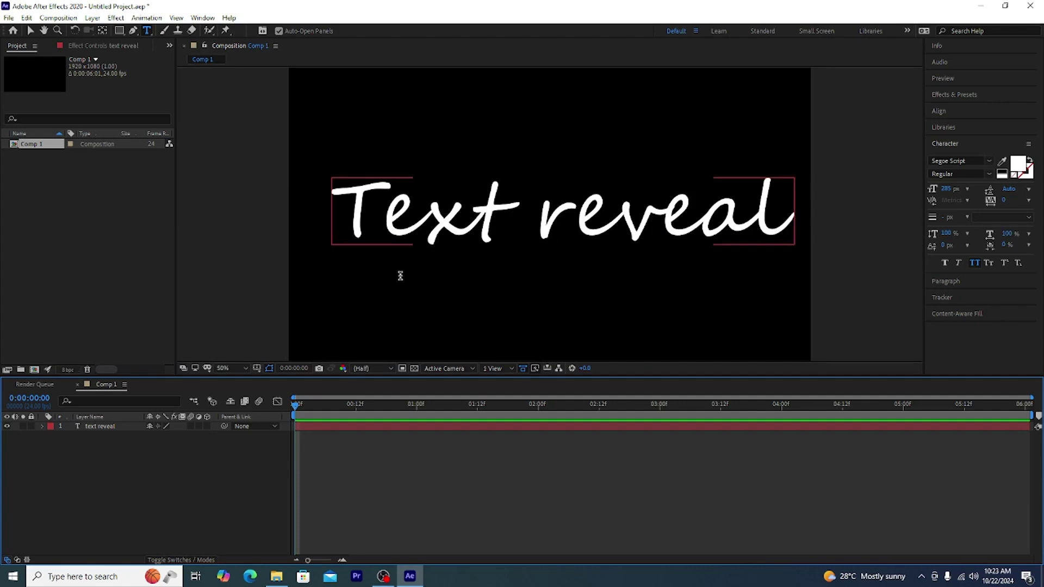
Trace the crossbar of the capital T with an open Pen tool mask path on the text layer
{"action": "left_click", "coordinate": [86, 427]}
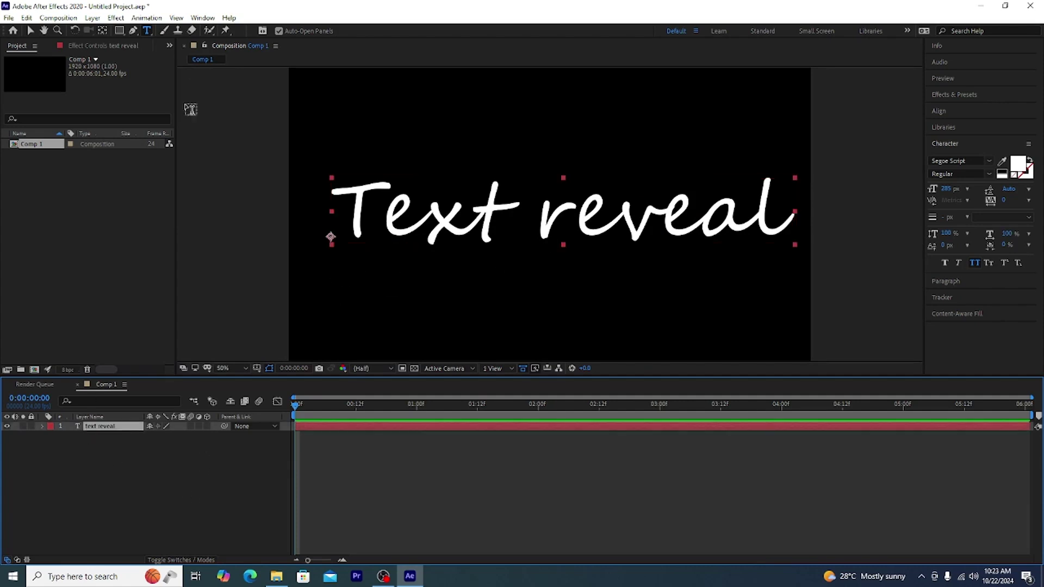
{"action": "left_click", "coordinate": [134, 31]}
{"action": "scroll", "coordinate": [379, 193], "scroll_direction": "up", "scroll_amount": 3}
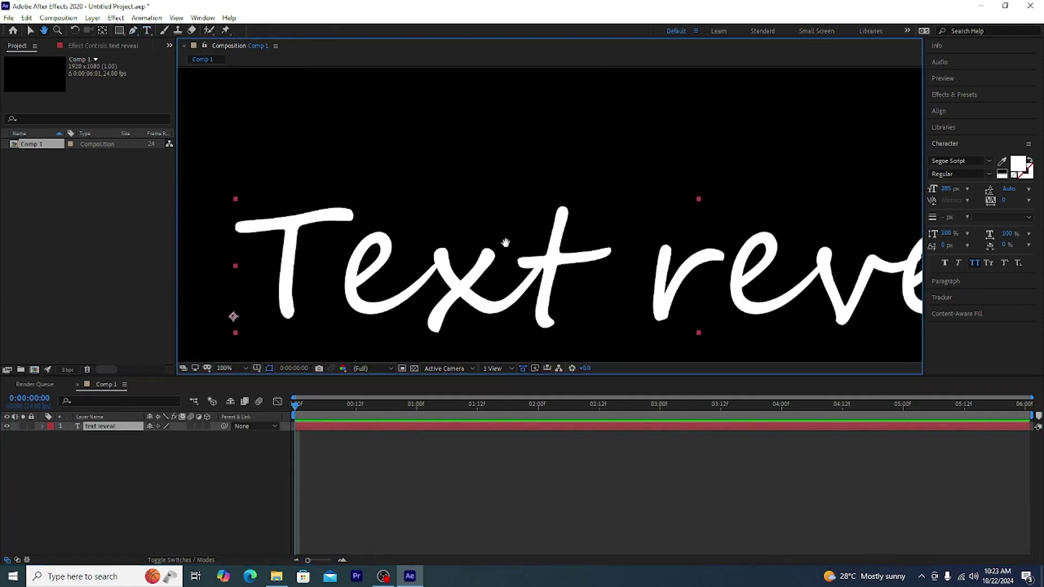
{"action": "scroll", "coordinate": [298, 270], "scroll_direction": "down", "scroll_amount": 3}
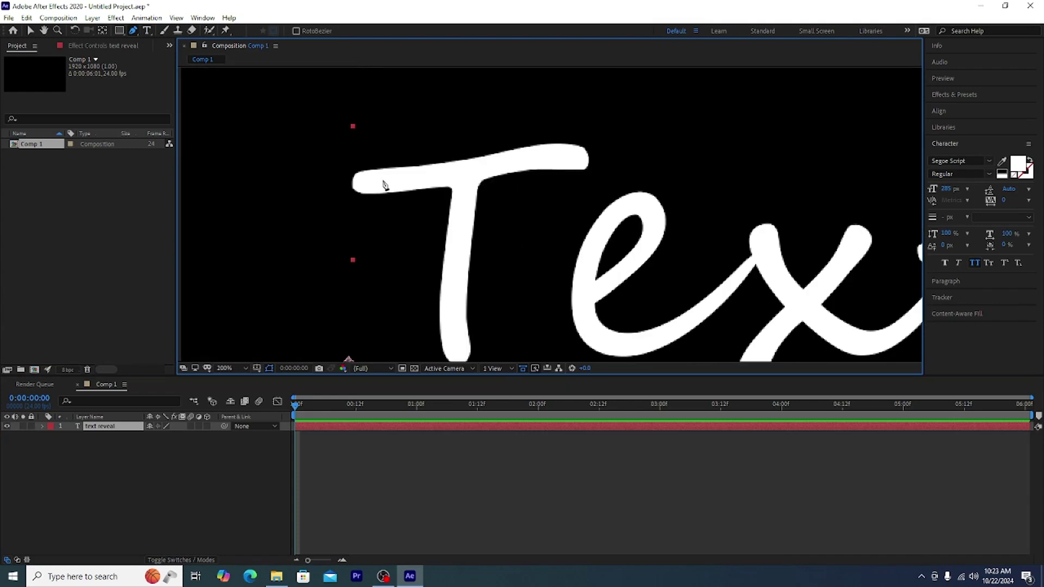
{"action": "left_click_drag", "start_coordinate": [463, 170], "coordinate": [476, 168]}
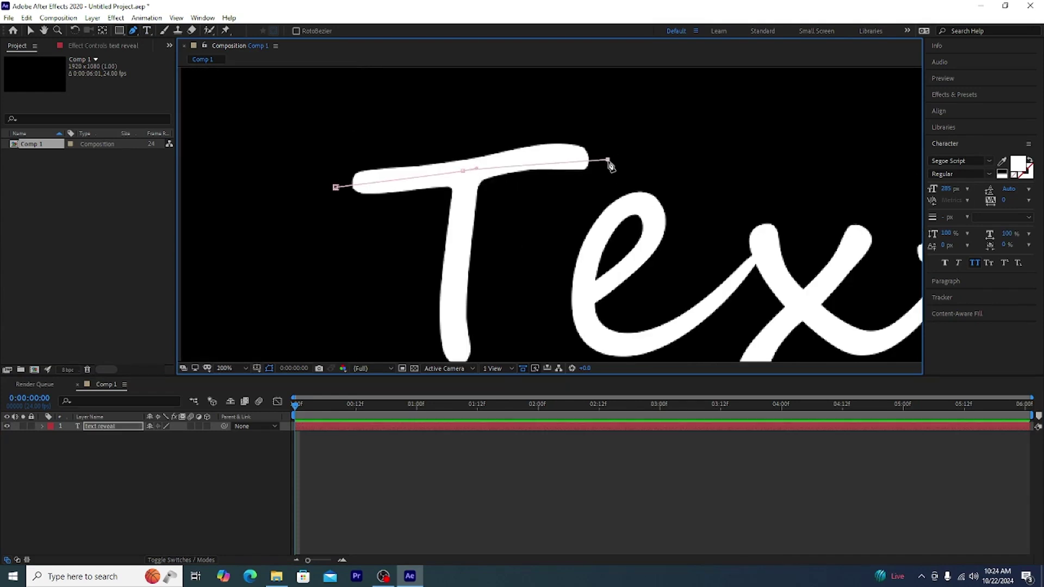
{"action": "left_click_drag", "start_coordinate": [608, 161], "coordinate": [619, 166]}
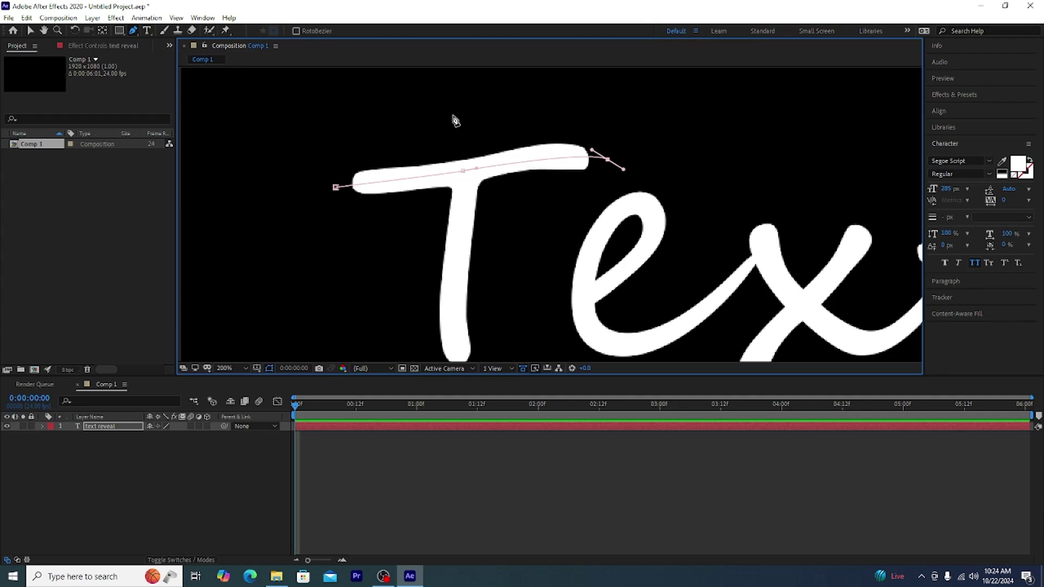
Trace the stem of the capital T from above its crossbar to below its foot as a separate mask path
{"action": "left_click", "coordinate": [113, 428]}
{"action": "left_click", "coordinate": [458, 129]}
{"action": "left_click_drag", "start_coordinate": [463, 210], "coordinate": [462, 235]}
{"action": "mouse_move", "coordinate": [455, 283]}
{"action": "left_mouse_down"}
{"action": "mouse_move", "coordinate": [454, 303]}
{"action": "mouse_move", "coordinate": [481, 328]}
{"action": "left_mouse_up"}
Reselect the text layer and trace the "e" of "Text" as a new mask path around its loop to its base
{"action": "scroll", "coordinate": [489, 283], "scroll_direction": "down", "scroll_amount": 3}
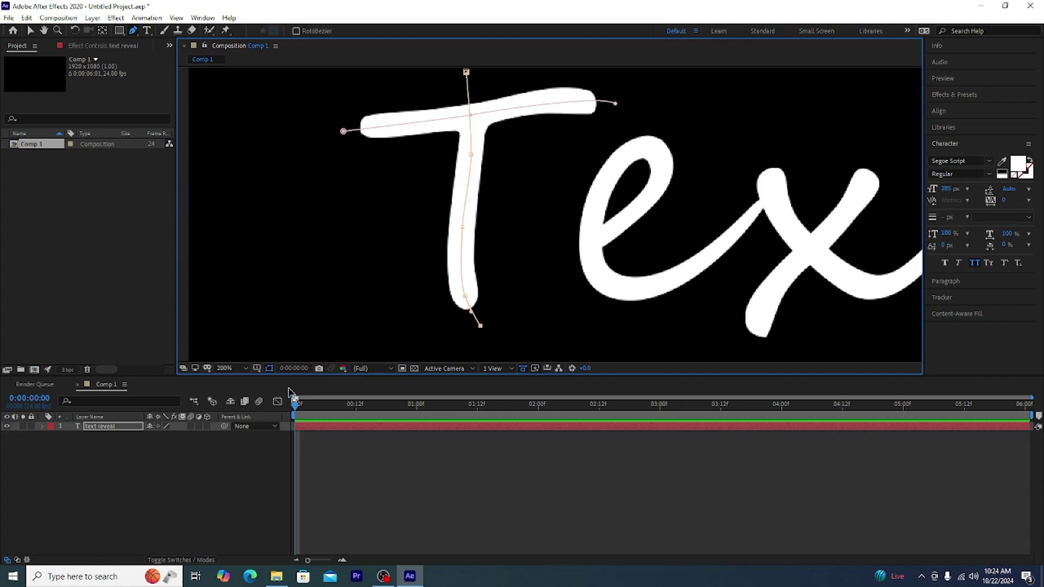
{"action": "left_click", "coordinate": [137, 418]}
{"action": "left_click", "coordinate": [129, 426]}
{"action": "left_click_drag", "start_coordinate": [550, 266], "coordinate": [494, 273]}
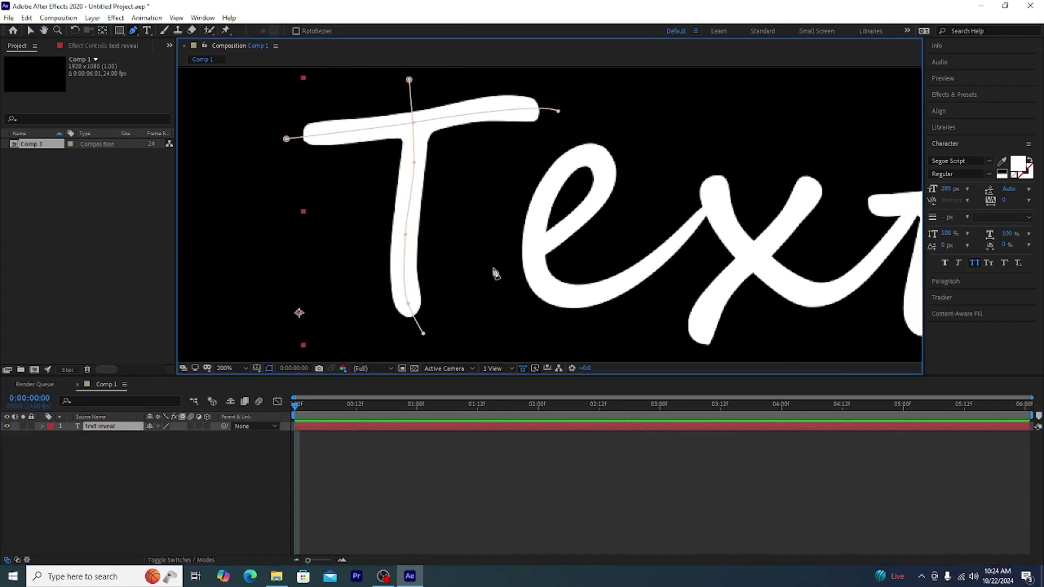
{"action": "left_click", "coordinate": [560, 234]}
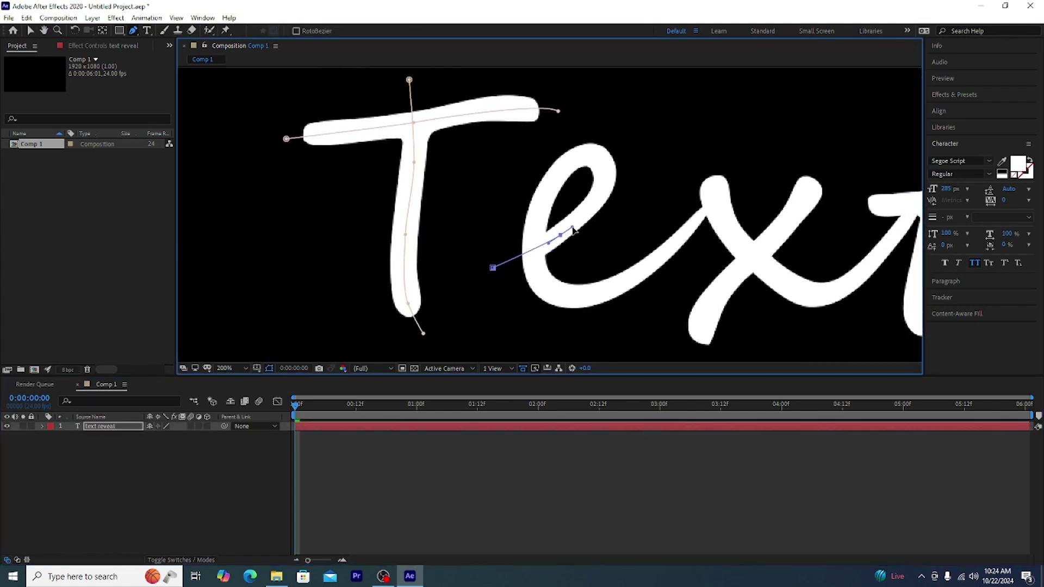
{"action": "left_click_drag", "start_coordinate": [606, 175], "coordinate": [607, 153]}
{"action": "left_click_drag", "start_coordinate": [554, 176], "coordinate": [522, 207]}
{"action": "left_click_drag", "start_coordinate": [560, 294], "coordinate": [580, 306]}
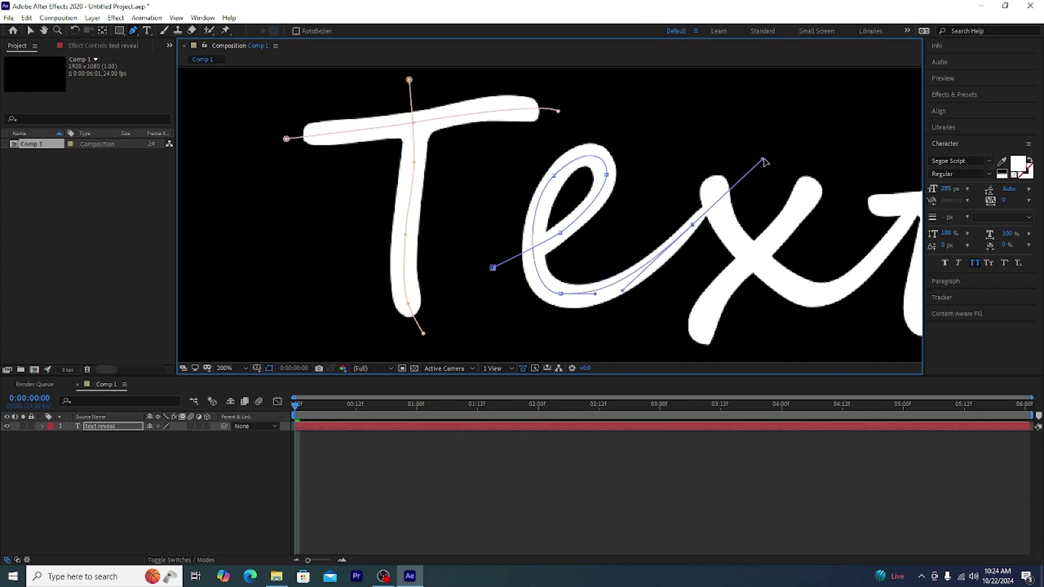
Refine the curve handles at the base and tail of the "e" path and end the tail on the "x"
{"action": "left_click_drag", "start_coordinate": [764, 162], "coordinate": [781, 151]}
{"action": "left_click_drag", "start_coordinate": [692, 225], "coordinate": [689, 225]}
{"action": "left_click_drag", "start_coordinate": [601, 299], "coordinate": [655, 263]}
{"action": "left_click_drag", "start_coordinate": [595, 294], "coordinate": [621, 297]}
{"action": "left_click", "coordinate": [561, 293]}
{"action": "left_click_drag", "start_coordinate": [527, 293], "coordinate": [525, 289]}
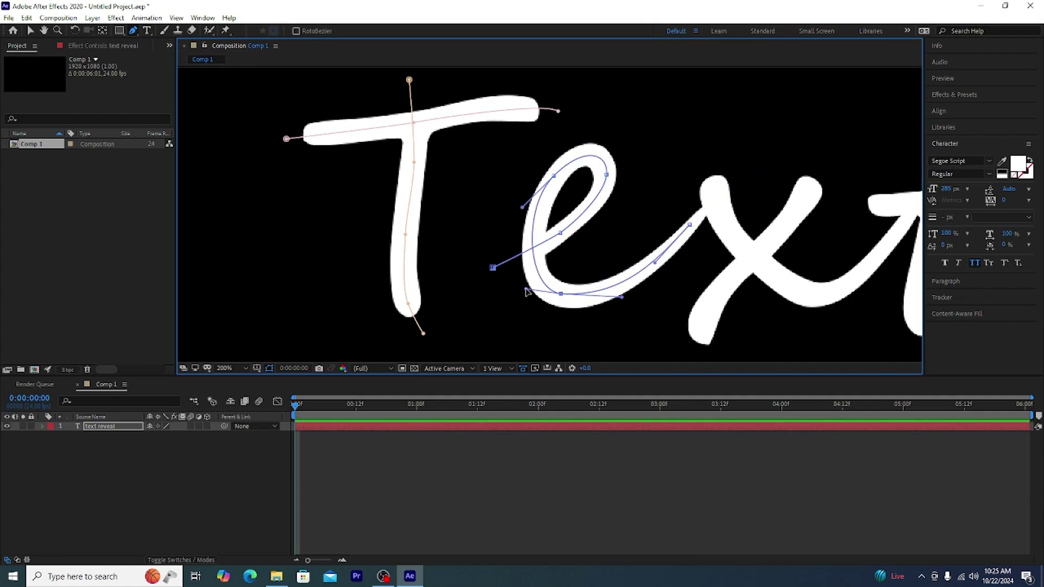
{"action": "left_click", "coordinate": [689, 224]}
{"action": "left_click_drag", "start_coordinate": [779, 151], "coordinate": [744, 178]}
Trace the long curved stroke of the "x" up to the "t" as a new mask path and adjust its curves
{"action": "double_click", "coordinate": [106, 427]}
{"action": "key", "text": "g"}
{"action": "left_click", "coordinate": [704, 158]}
{"action": "left_click_drag", "start_coordinate": [733, 234], "coordinate": [664, 312]}
{"action": "left_click_drag", "start_coordinate": [754, 238], "coordinate": [823, 147]}
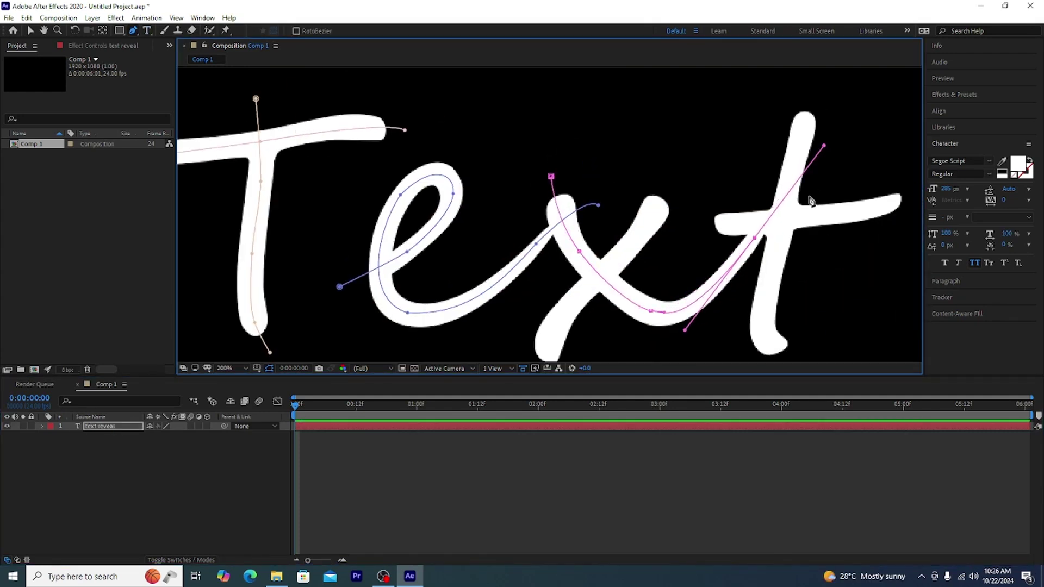
{"action": "left_click", "coordinate": [754, 238], "text": "alt"}
{"action": "left_click", "coordinate": [651, 310]}
{"action": "left_click_drag", "start_coordinate": [664, 312], "coordinate": [722, 315]}
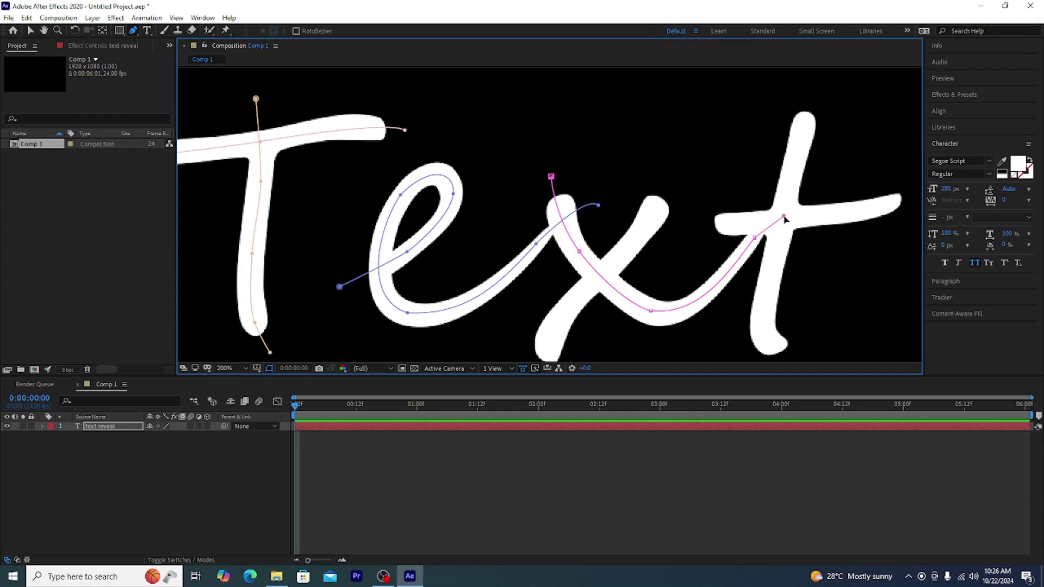
Trace the stem and the crossbar of the "t" in "Text" as two separate mask paths
{"action": "left_click", "coordinate": [807, 94]}
{"action": "left_click_drag", "start_coordinate": [766, 312], "coordinate": [810, 347]}
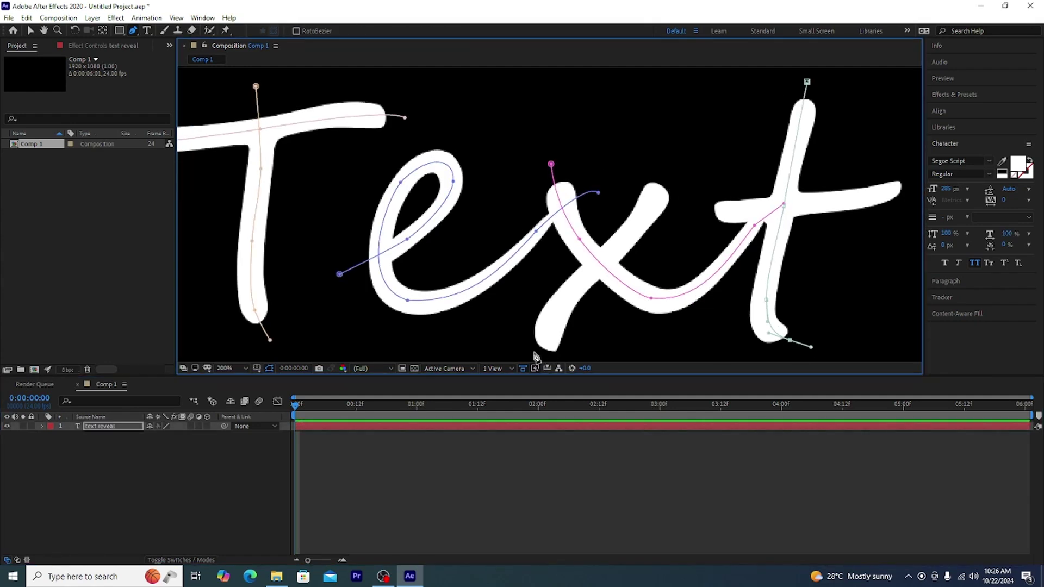
{"action": "left_click", "coordinate": [104, 462]}
{"action": "left_click", "coordinate": [117, 427]}
{"action": "left_click_drag", "start_coordinate": [696, 221], "coordinate": [767, 209]}
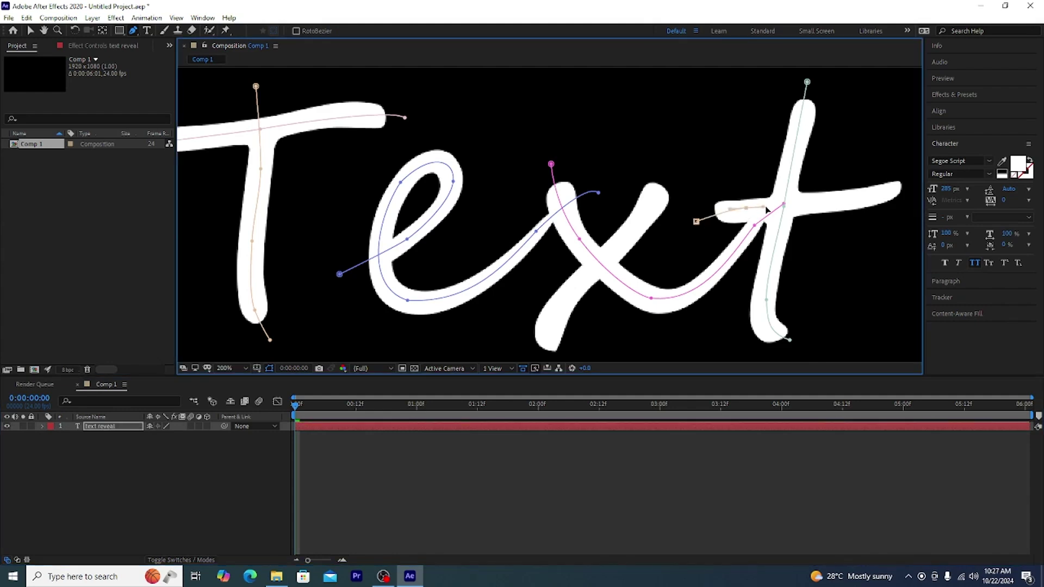
{"action": "left_click_drag", "start_coordinate": [902, 187], "coordinate": [914, 178]}
Trace the remaining diagonal of the "x" from its upper end to its lower end as a separate mask path
{"action": "left_click", "coordinate": [173, 458]}
{"action": "left_click", "coordinate": [122, 426]}
{"action": "left_click", "coordinate": [672, 168]}
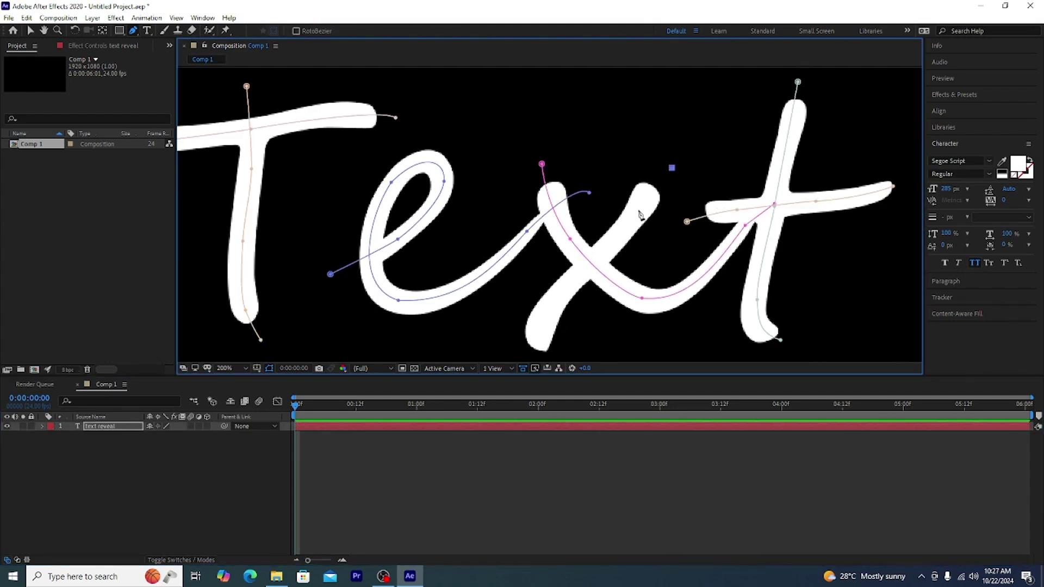
{"action": "left_click_drag", "start_coordinate": [638, 209], "coordinate": [621, 223]}
{"action": "left_click_drag", "start_coordinate": [570, 284], "coordinate": [559, 293]}
{"action": "left_click", "coordinate": [543, 351]}
Trace the "r" of "reveal" as its own mask path, down the stem and out along the arm
{"action": "scroll", "coordinate": [613, 305], "scroll_direction": "down", "scroll_amount": 4}
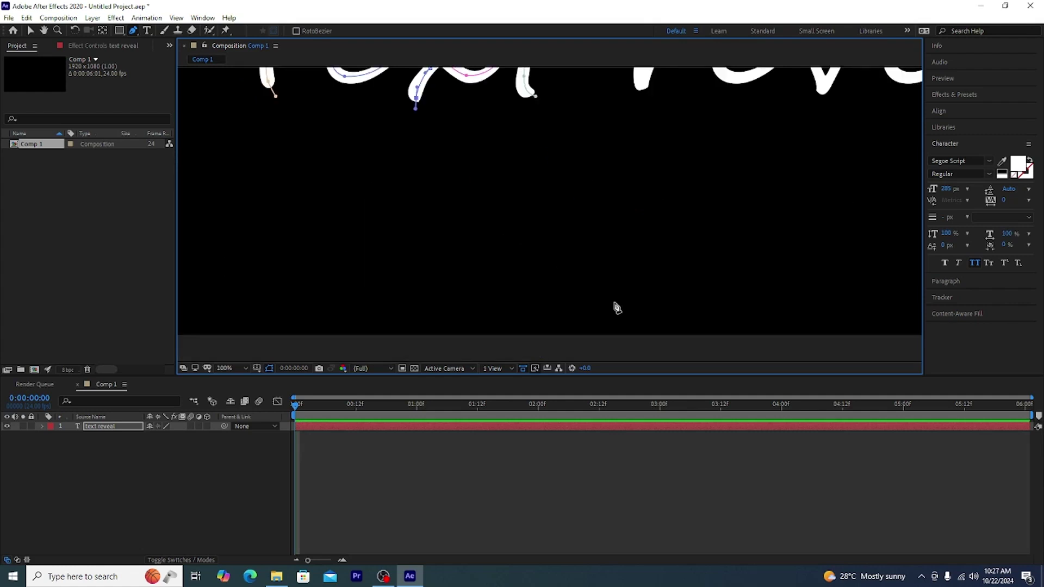
{"action": "scroll", "coordinate": [670, 386], "scroll_direction": "up", "scroll_amount": 1}
{"action": "scroll", "coordinate": [671, 386], "scroll_direction": "down", "scroll_amount": 1}
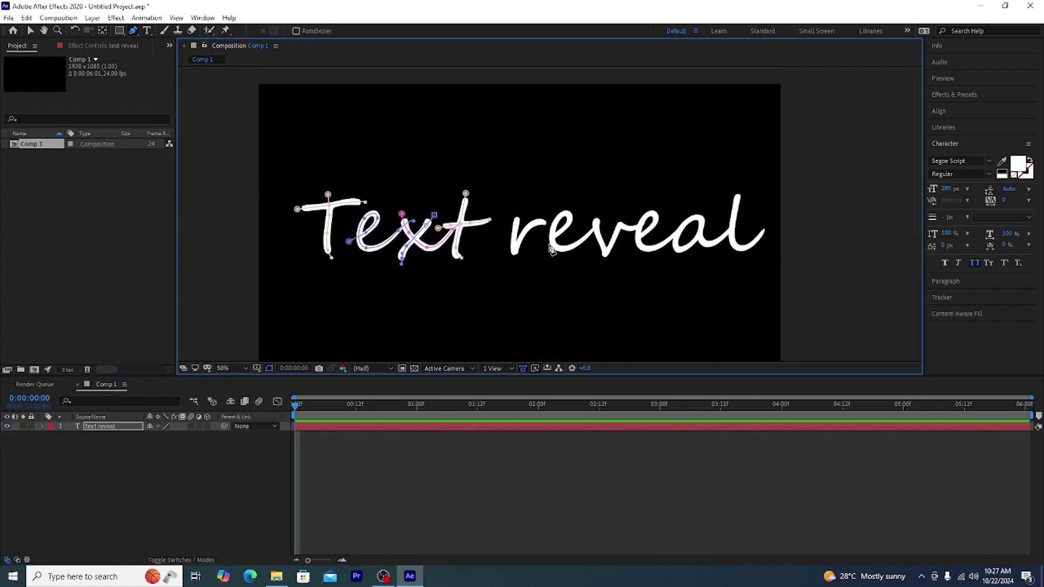
{"action": "scroll", "coordinate": [629, 330], "scroll_direction": "up", "scroll_amount": 2}
{"action": "mouse_move", "coordinate": [629, 330]}
{"action": "left_mouse_down"}
{"action": "mouse_move", "coordinate": [592, 308]}
{"action": "mouse_move", "coordinate": [631, 406]}
{"action": "left_mouse_up"}
{"action": "left_click", "coordinate": [478, 157]}
{"action": "key", "text": "ctrl+z"}
{"action": "left_click", "coordinate": [122, 473]}
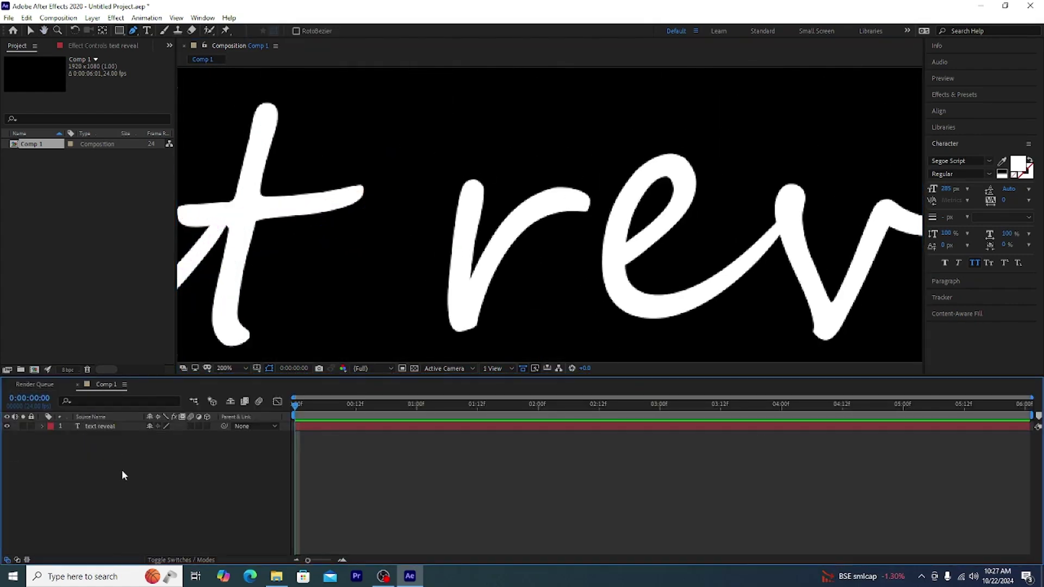
{"action": "left_click", "coordinate": [117, 426]}
{"action": "left_click", "coordinate": [478, 156]}
{"action": "left_click_drag", "start_coordinate": [462, 318], "coordinate": [475, 350]}
{"action": "left_click_drag", "start_coordinate": [583, 200], "coordinate": [655, 228]}
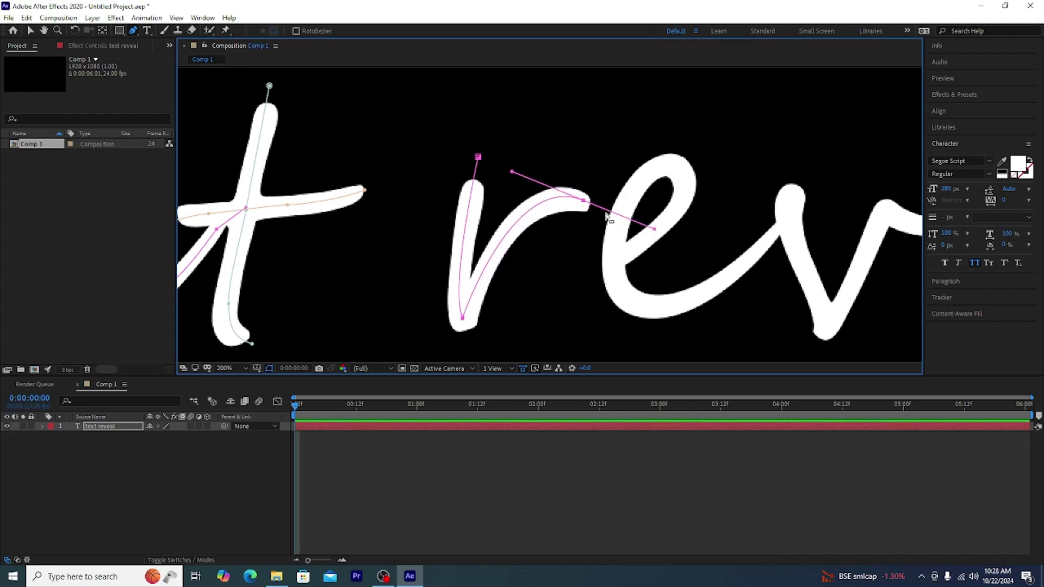
{"action": "left_click", "coordinate": [601, 209]}
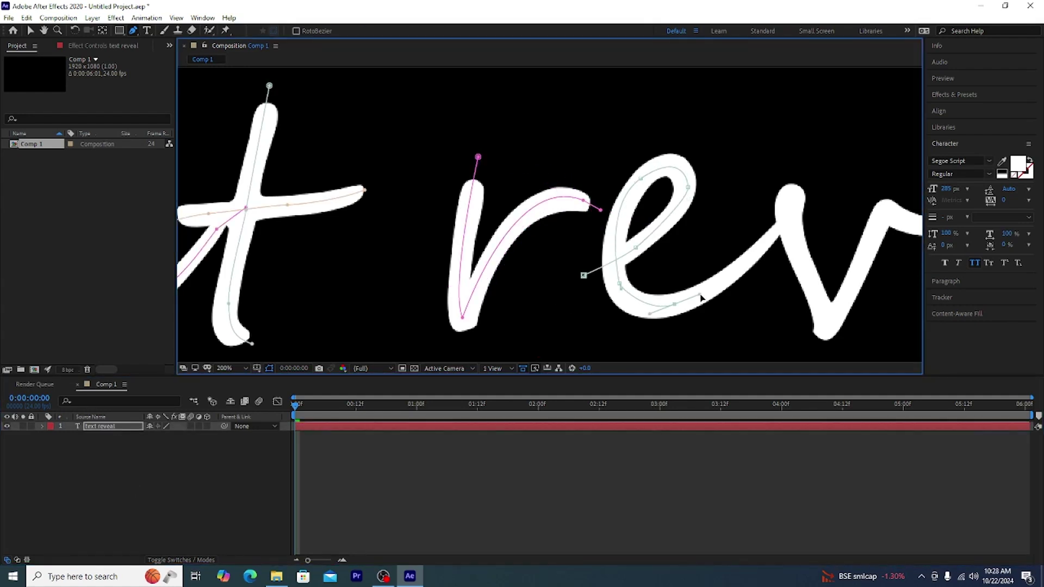
Trace the "e", "v", second "e" and the bowl of the "a" in "reveal" with one continuous mask path
{"action": "scroll", "coordinate": [799, 277], "scroll_direction": "right", "scroll_amount": 5}
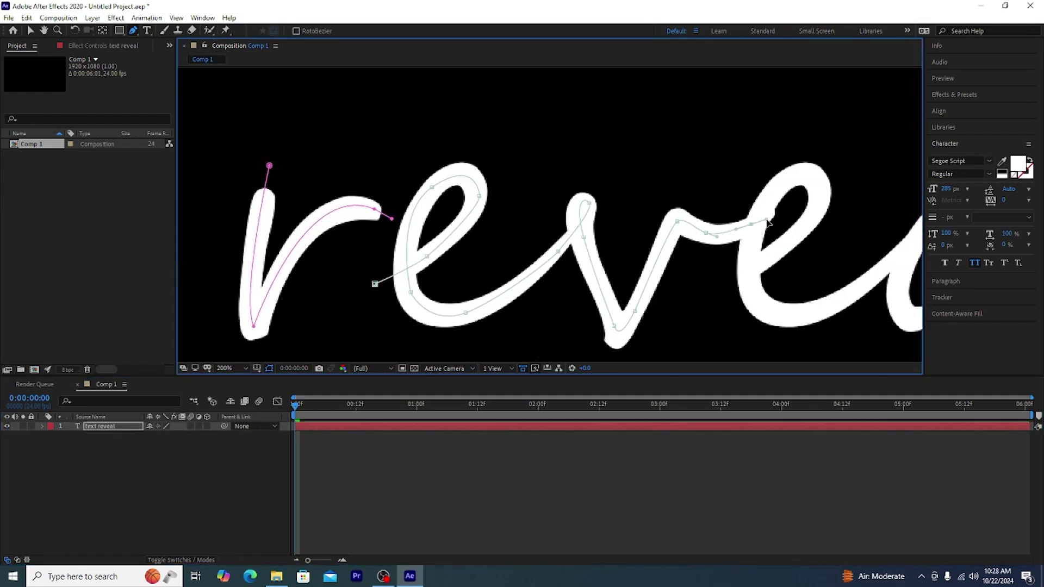
{"action": "scroll", "coordinate": [715, 239], "scroll_direction": "right", "scroll_amount": 5}
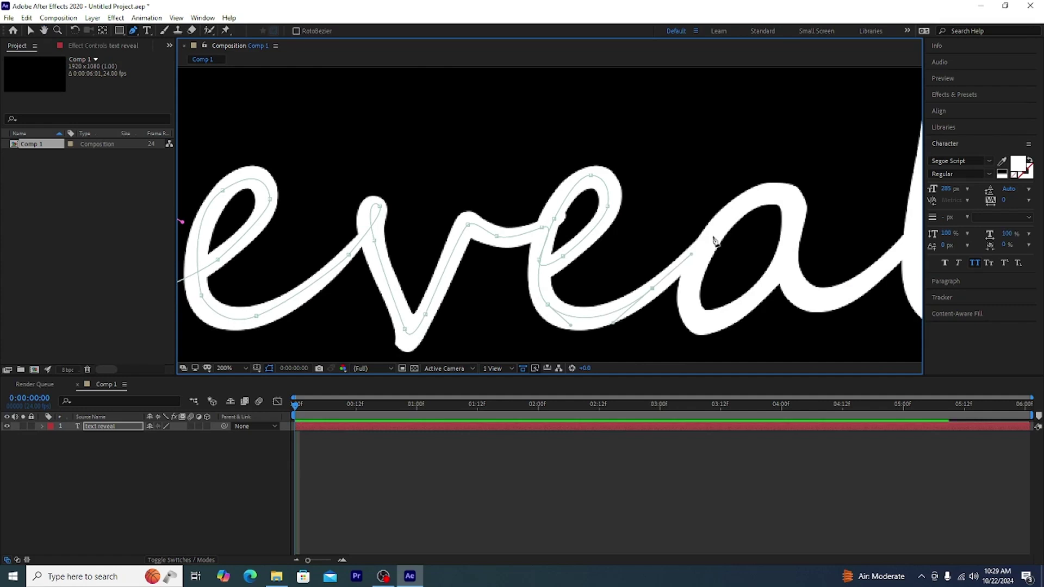
{"action": "left_click", "coordinate": [734, 210]}
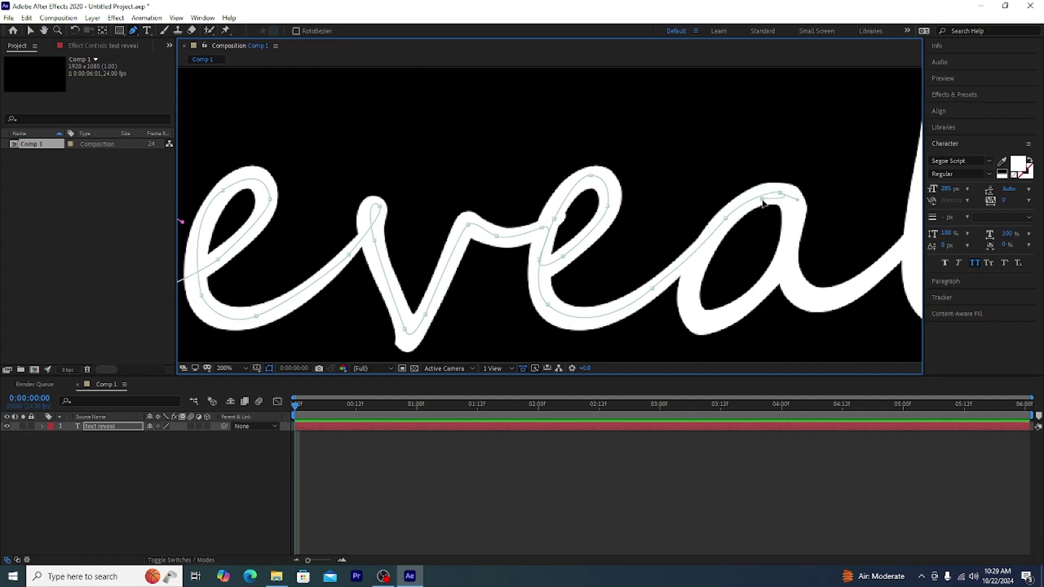
{"action": "left_click_drag", "start_coordinate": [693, 277], "coordinate": [688, 282]}
{"action": "left_click_drag", "start_coordinate": [708, 323], "coordinate": [713, 326]}
{"action": "left_click_drag", "start_coordinate": [758, 294], "coordinate": [775, 279]}
{"action": "left_click", "coordinate": [788, 199]}
Continue the mask path through the tail of the "a" and along the final "l" toward its end stroke
{"action": "scroll", "coordinate": [789, 239], "scroll_direction": "up", "scroll_amount": 1}
{"action": "left_click_drag", "start_coordinate": [339, 259], "coordinate": [361, 266]}
{"action": "left_click_drag", "start_coordinate": [533, 171], "coordinate": [546, 156]}
{"action": "left_click_drag", "start_coordinate": [561, 175], "coordinate": [538, 288]}
{"action": "scroll", "coordinate": [556, 237], "scroll_direction": "down", "scroll_amount": 1}
{"action": "left_click_drag", "start_coordinate": [540, 225], "coordinate": [544, 209]}
{"action": "left_click", "coordinate": [562, 120]}
{"action": "left_click_drag", "start_coordinate": [532, 283], "coordinate": [557, 340]}
{"action": "left_click_drag", "start_coordinate": [582, 342], "coordinate": [599, 338]}
{"action": "left_click_drag", "start_coordinate": [630, 315], "coordinate": [637, 309]}
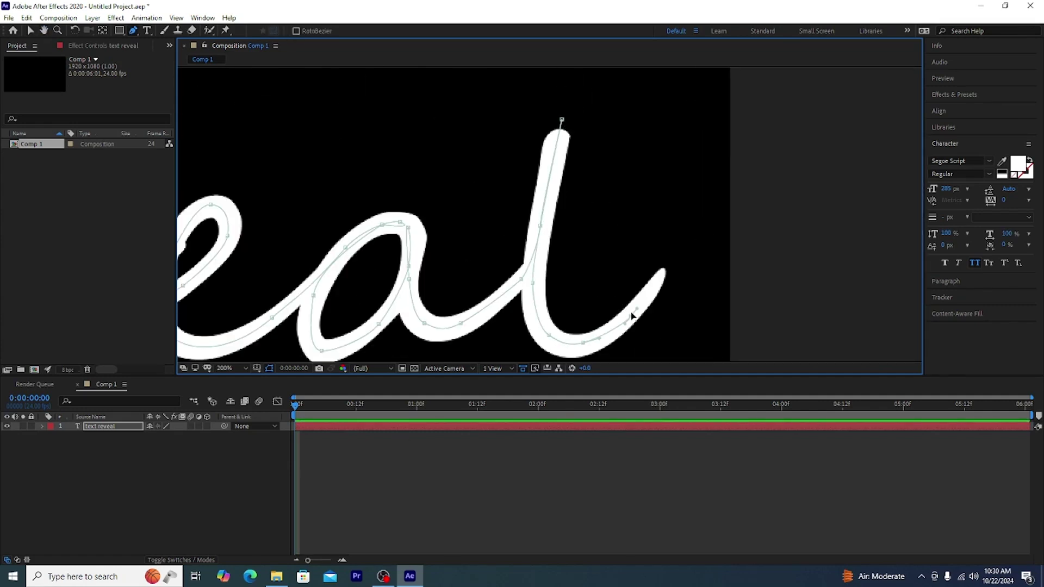
Apply the Stroke effect to the text layer with All Masks, Stroke Sequentially and the Reveal Original Image paint style
{"action": "left_click", "coordinate": [949, 95]}
{"action": "type", "text": "stro"}
{"action": "double_click", "coordinate": [962, 240]}
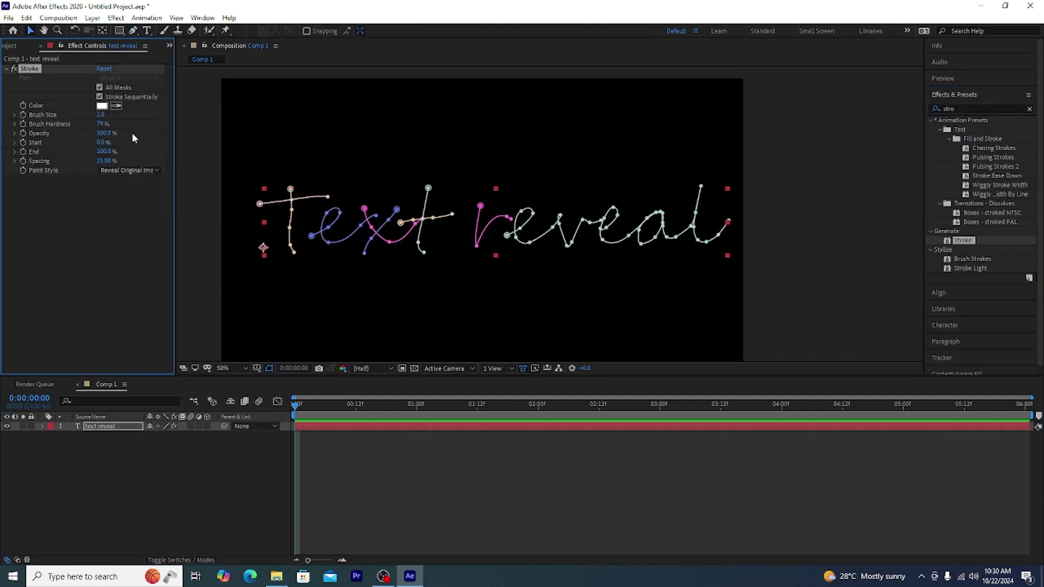
Set the Stroke effect's Brush Hardness to 100% and its Brush Size to 16.6 so it covers the letters
{"action": "left_click_drag", "start_coordinate": [101, 124], "coordinate": [130, 123]}
{"action": "left_click_drag", "start_coordinate": [130, 123], "coordinate": [157, 121]}
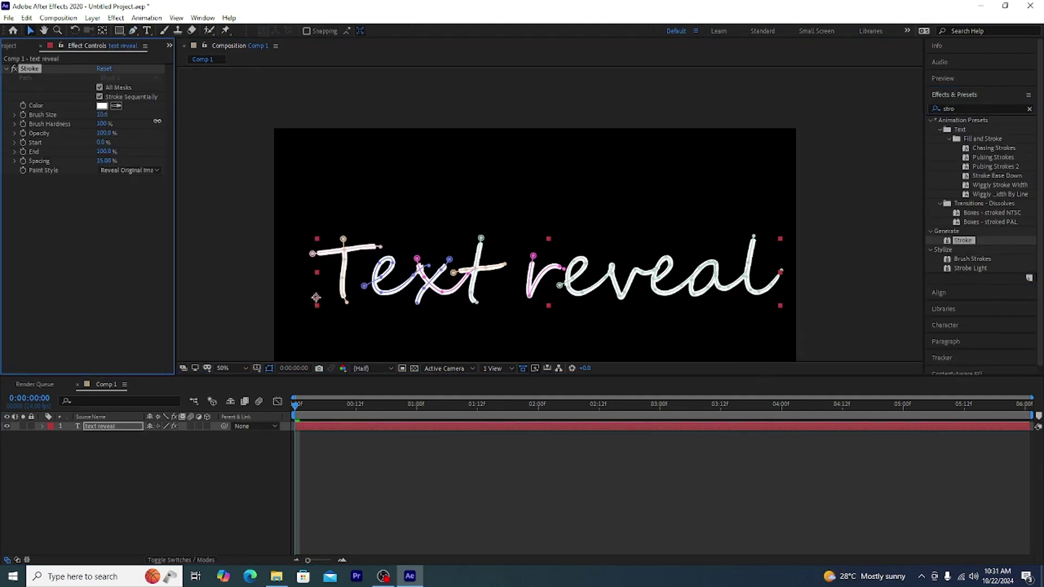
{"action": "left_click_drag", "start_coordinate": [157, 121], "coordinate": [189, 121]}
Keyframe the Stroke effect's End from 0% at the beginning to 100% at 0:00:01:12
{"action": "mouse_move", "coordinate": [102, 142]}
{"action": "left_mouse_down"}
{"action": "mouse_move", "coordinate": [9, 142]}
{"action": "mouse_move", "coordinate": [112, 134]}
{"action": "left_mouse_up"}
{"action": "left_click_drag", "start_coordinate": [105, 151], "coordinate": [53, 158]}
{"action": "left_click_drag", "start_coordinate": [295, 405], "coordinate": [478, 412]}
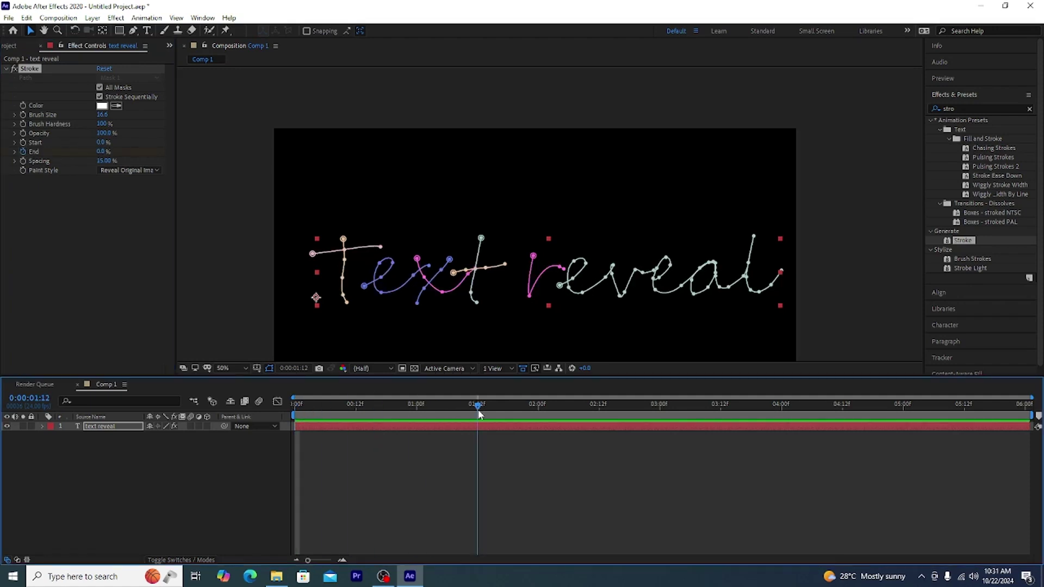
{"action": "left_click_drag", "start_coordinate": [100, 152], "coordinate": [154, 151]}
Play back the handwritten reveal from the beginning and scrub through it
{"action": "left_click_drag", "start_coordinate": [477, 404], "coordinate": [295, 404]}
{"action": "key", "text": "space"}
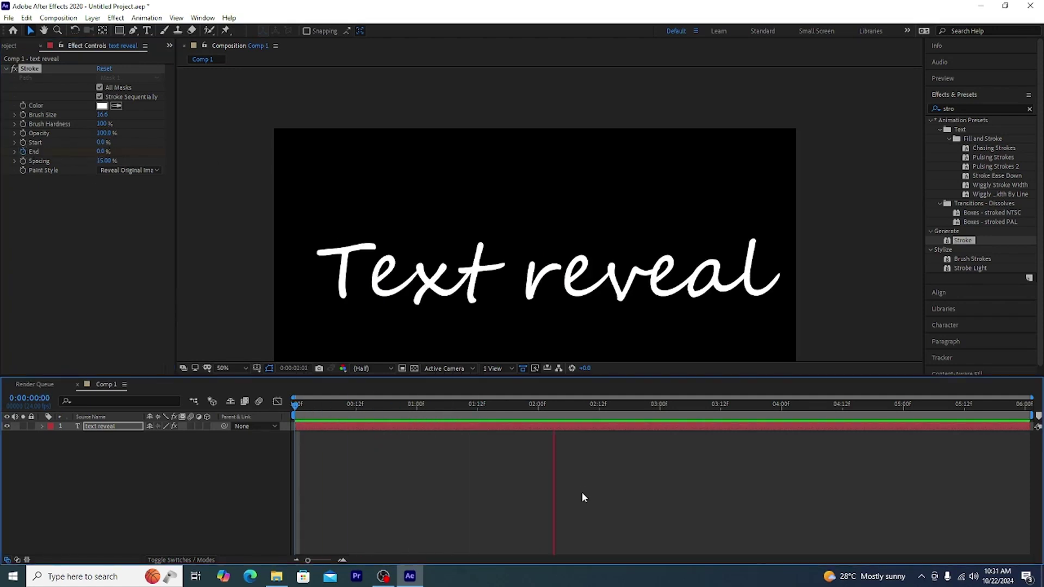
{"action": "key", "text": "space"}
{"action": "key", "text": "space"}
{"action": "key", "text": "space"}
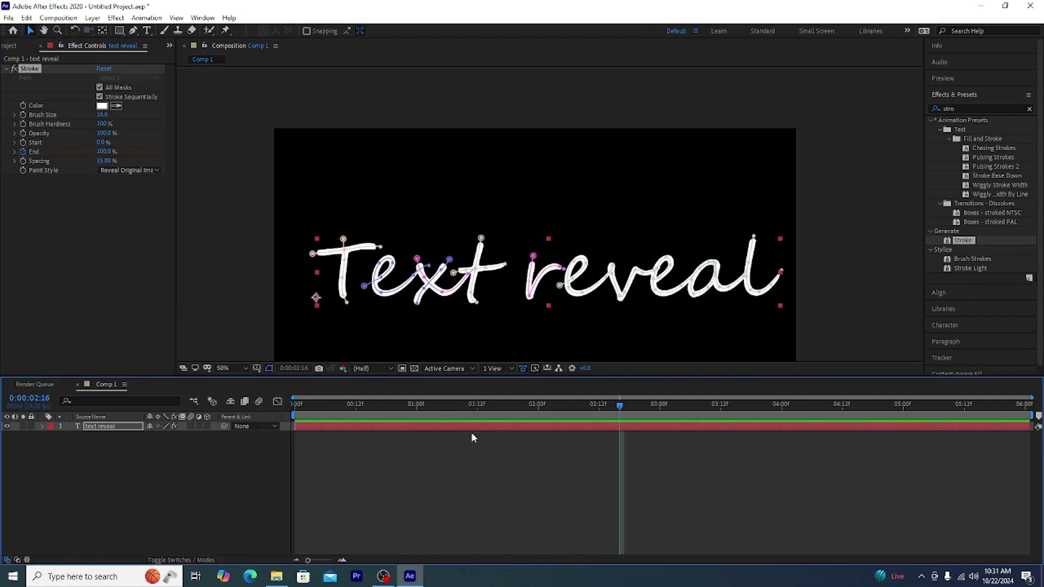
{"action": "mouse_move", "coordinate": [413, 405]}
{"action": "left_mouse_down"}
{"action": "mouse_move", "coordinate": [307, 406]}
{"action": "mouse_move", "coordinate": [483, 408]}
{"action": "left_mouse_up"}
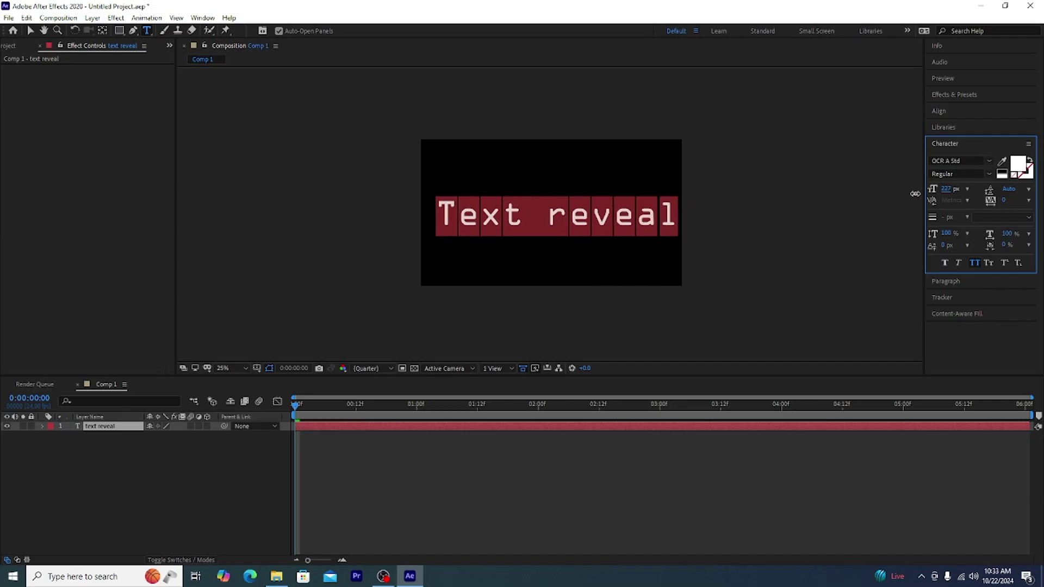
Center the OCR A Std text layer in the composition and expand its properties in the timeline
{"action": "left_click", "coordinate": [940, 111]}
{"action": "left_click", "coordinate": [954, 138]}
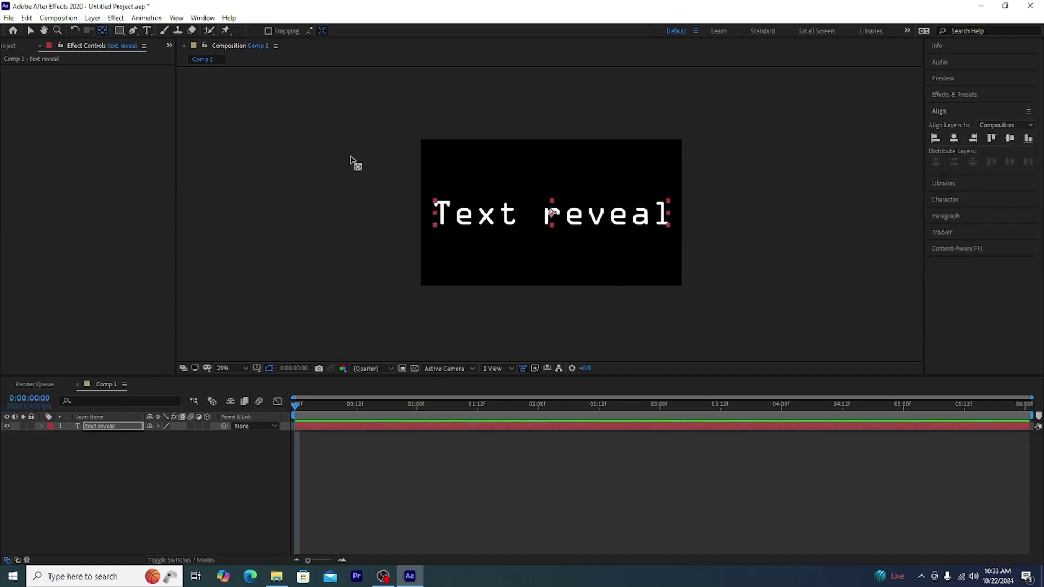
{"action": "scroll", "coordinate": [351, 160], "scroll_direction": "up", "scroll_amount": 3}
{"action": "scroll", "coordinate": [450, 216], "scroll_direction": "down", "scroll_amount": 3}
{"action": "scroll", "coordinate": [450, 217], "scroll_direction": "up", "scroll_amount": 2}
{"action": "left_click", "coordinate": [41, 426]}
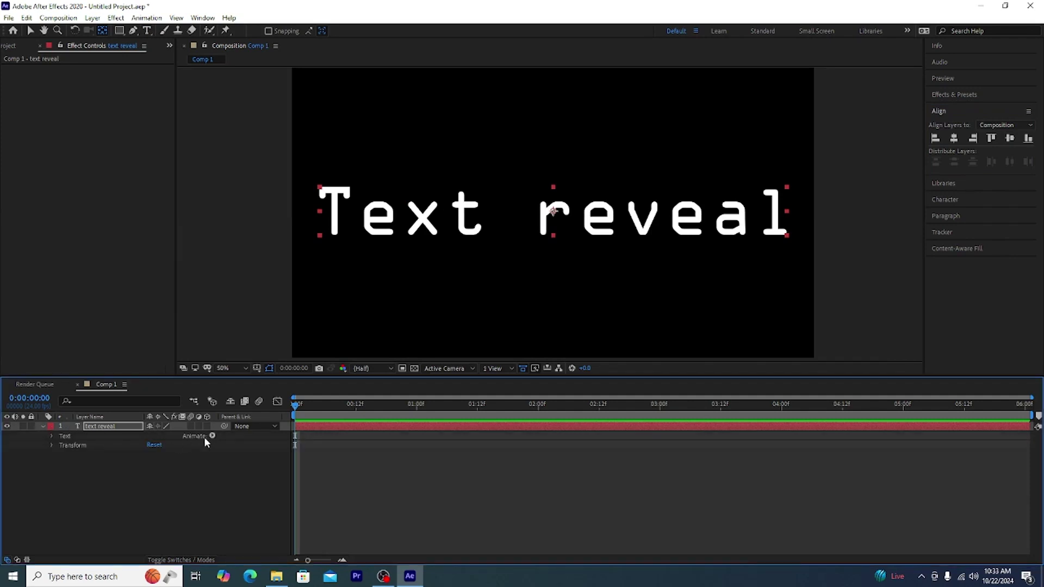
Add an Opacity animator to the text layer and give it Character Value and Character Offset properties
{"action": "left_click", "coordinate": [211, 436]}
{"action": "left_click", "coordinate": [239, 288]}
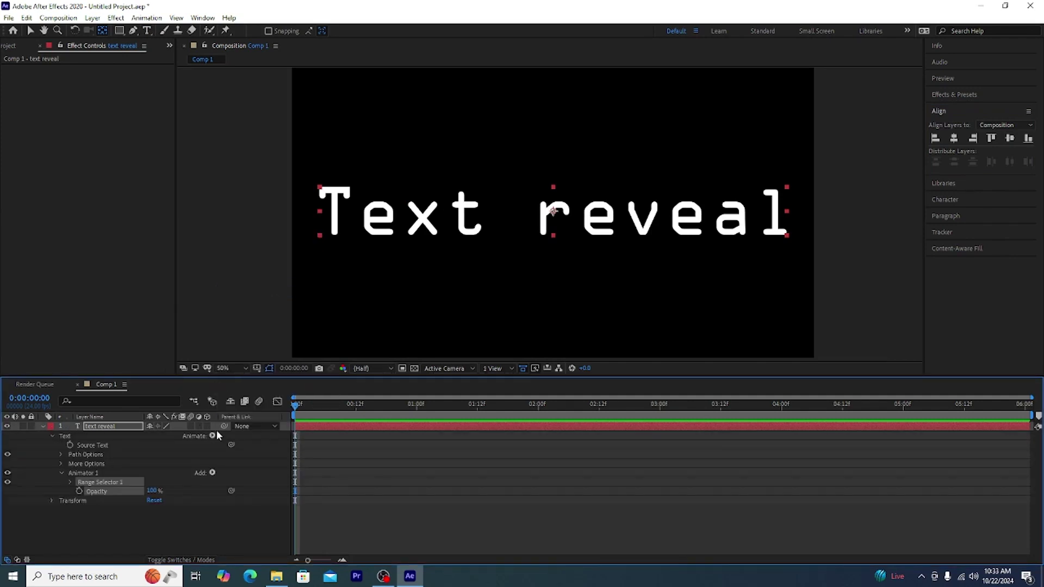
{"action": "mouse_move", "coordinate": [244, 477]}
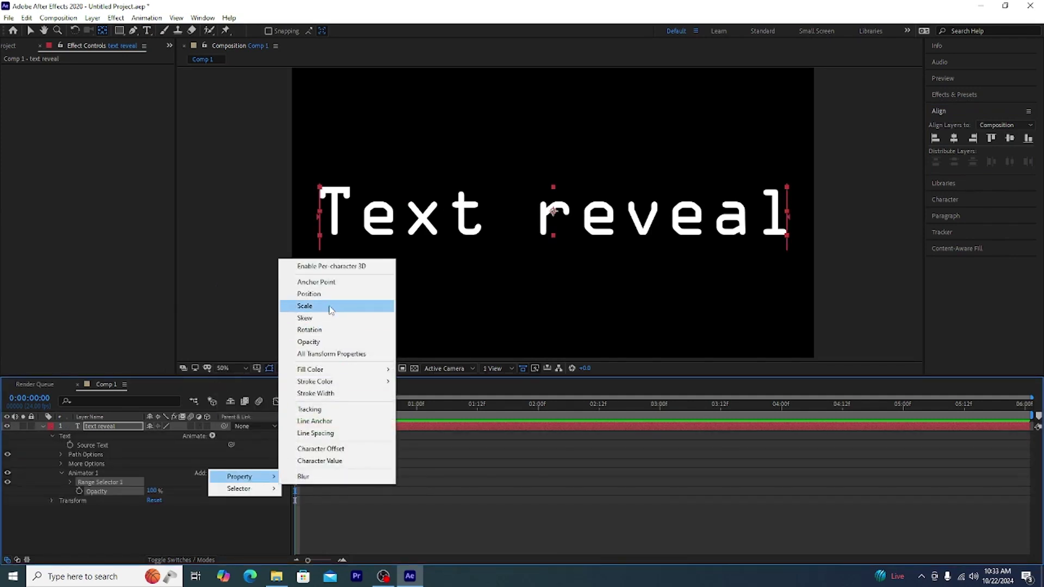
{"action": "left_click", "coordinate": [346, 461]}
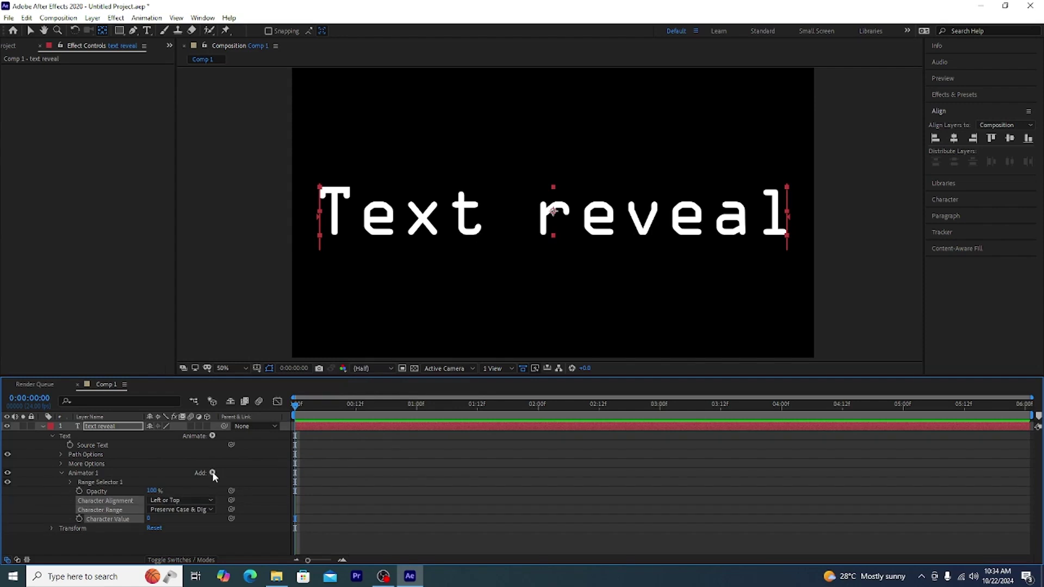
{"action": "left_click", "coordinate": [212, 473]}
{"action": "mouse_move", "coordinate": [245, 478]}
{"action": "left_click", "coordinate": [329, 453]}
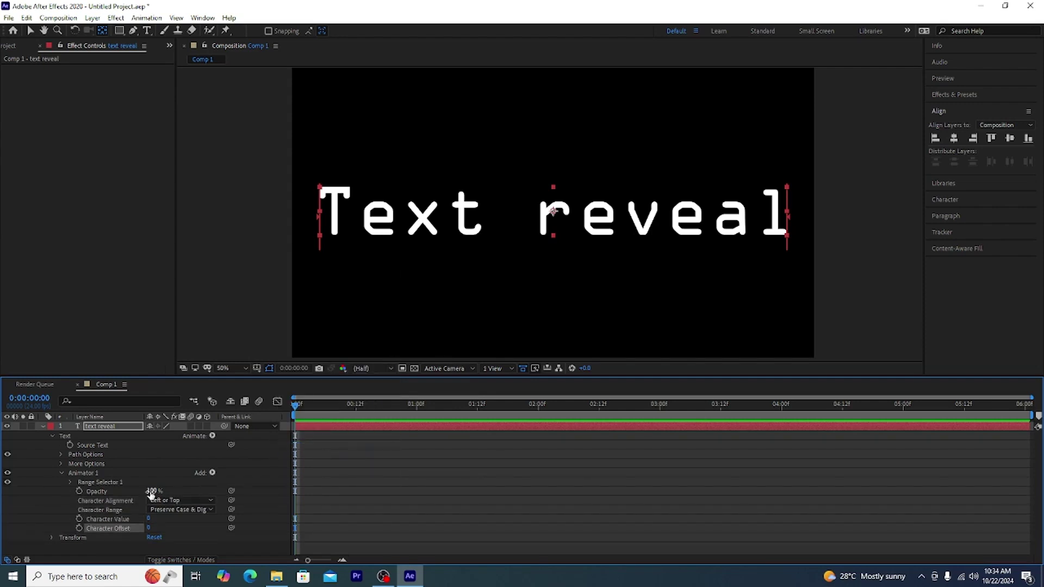
Set the animator's Character Value to 174, Character Offset to 162 and Opacity to 0%
{"action": "left_click_drag", "start_coordinate": [151, 493], "coordinate": [251, 498]}
{"action": "left_click_drag", "start_coordinate": [149, 520], "coordinate": [240, 530]}
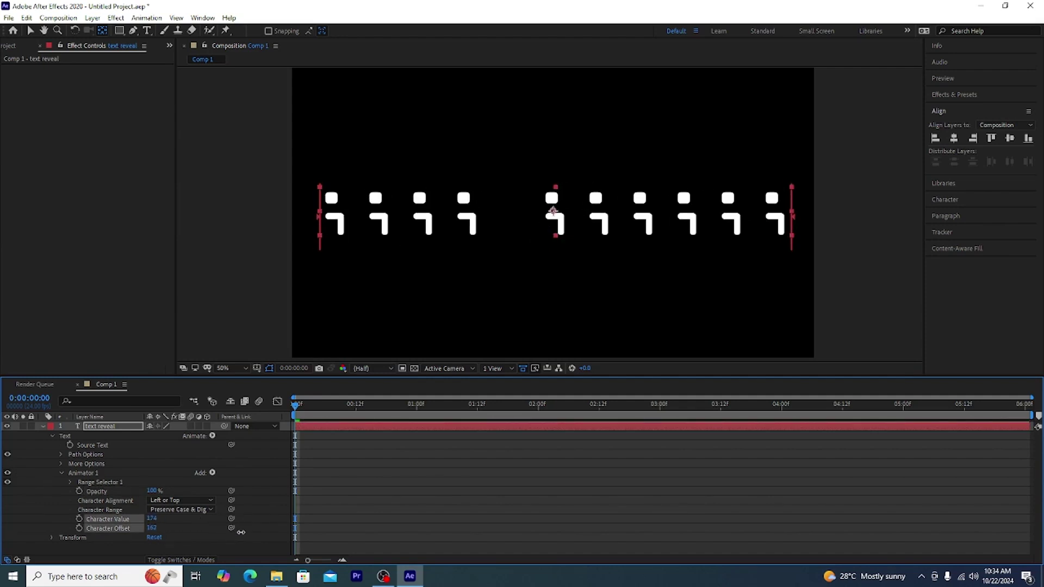
{"action": "left_click", "coordinate": [155, 490]}
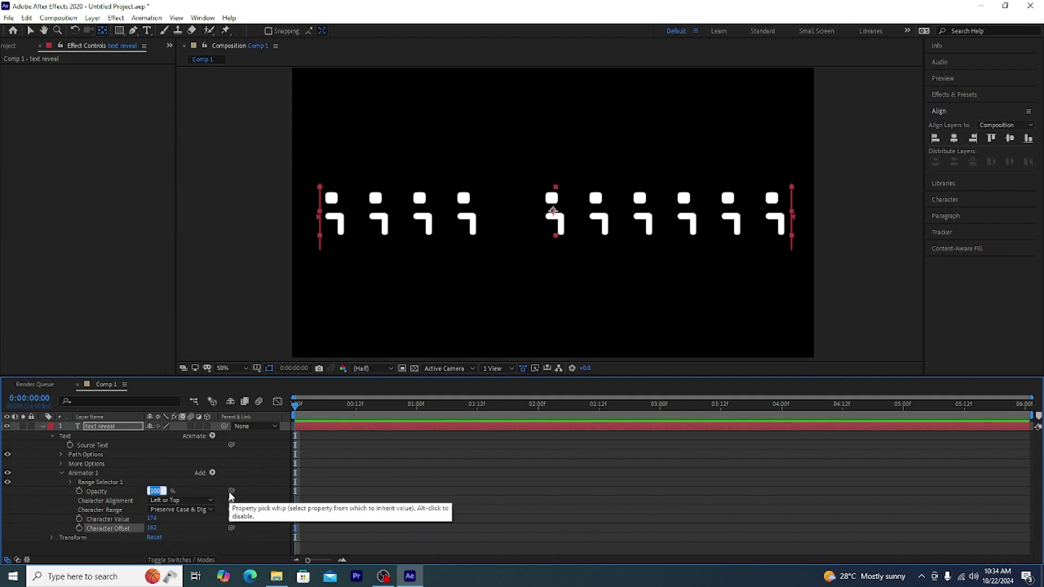
{"action": "type", "text": "0"}
{"action": "key", "text": "Return"}
Keyframe Range Selector 1's Start from 0% at the beginning to 99% at 0:00:03:00 and preview the reveal
{"action": "left_click", "coordinate": [71, 481]}
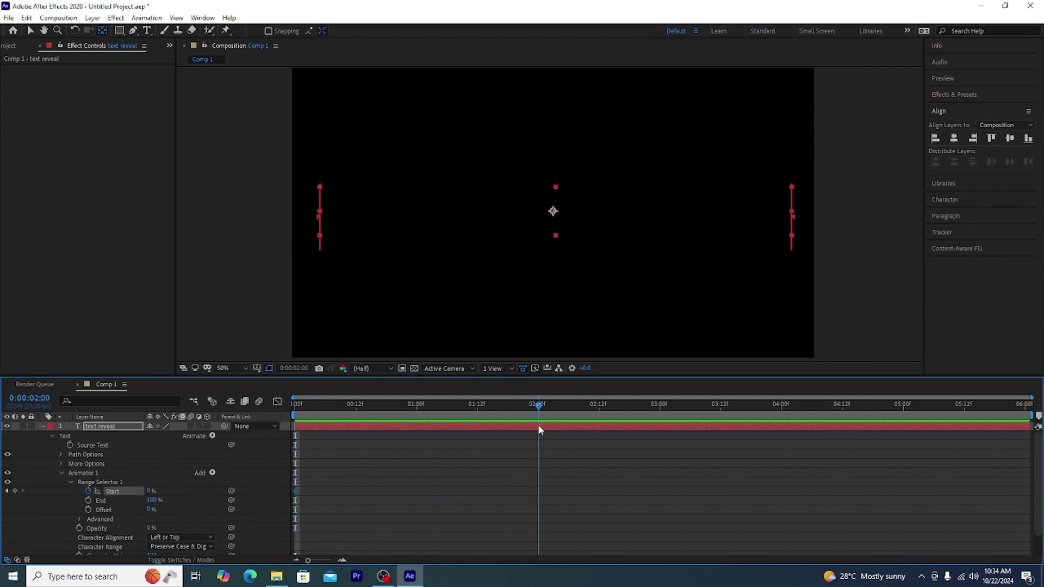
{"action": "left_click_drag", "start_coordinate": [655, 427], "coordinate": [659, 426]}
{"action": "left_click_drag", "start_coordinate": [148, 490], "coordinate": [201, 491]}
{"action": "left_click_drag", "start_coordinate": [501, 409], "coordinate": [259, 407]}
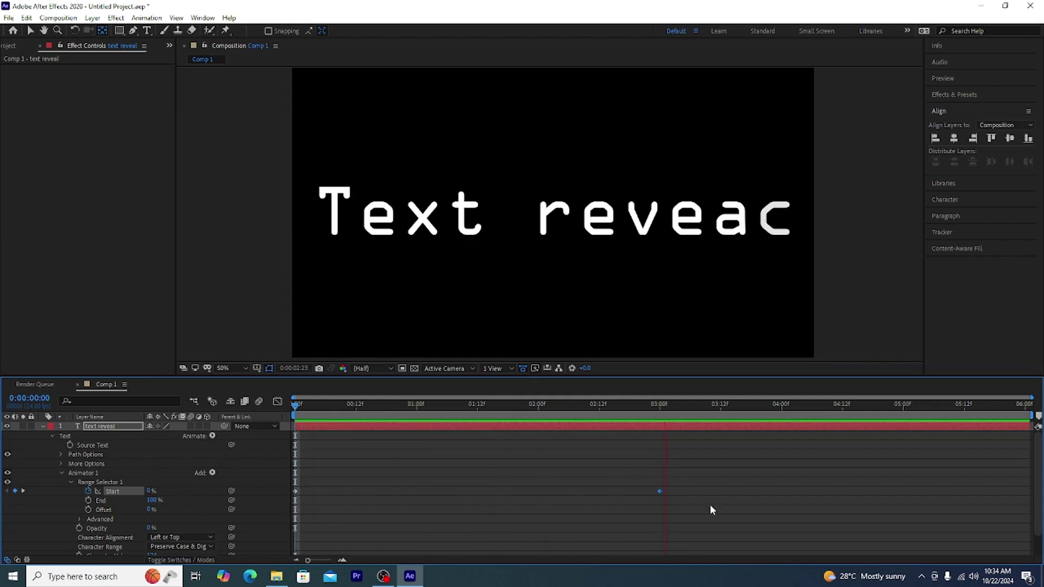
{"action": "key", "text": "space"}
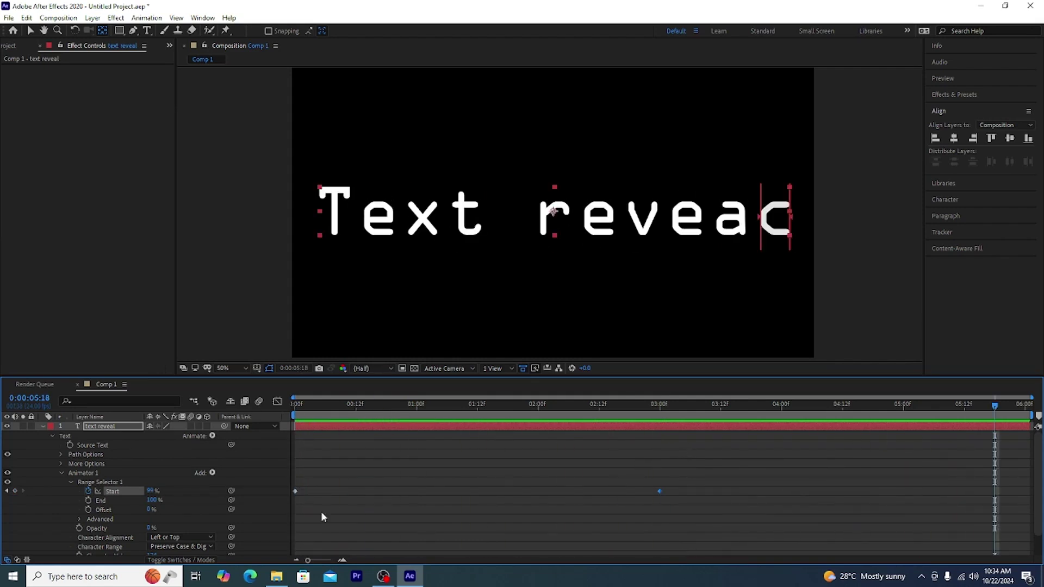
Set the range selector's Start keyframe at 0:00:03:00 to 100% and play the reveal from the beginning
{"action": "left_click", "coordinate": [7, 490]}
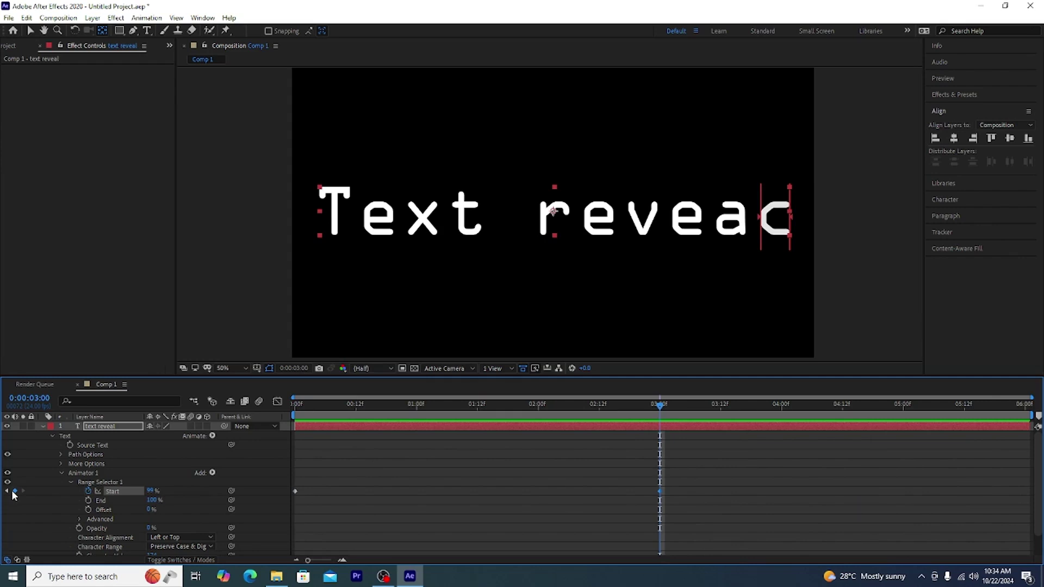
{"action": "left_click", "coordinate": [152, 491]}
{"action": "type", "text": "100"}
{"action": "key", "text": "Return"}
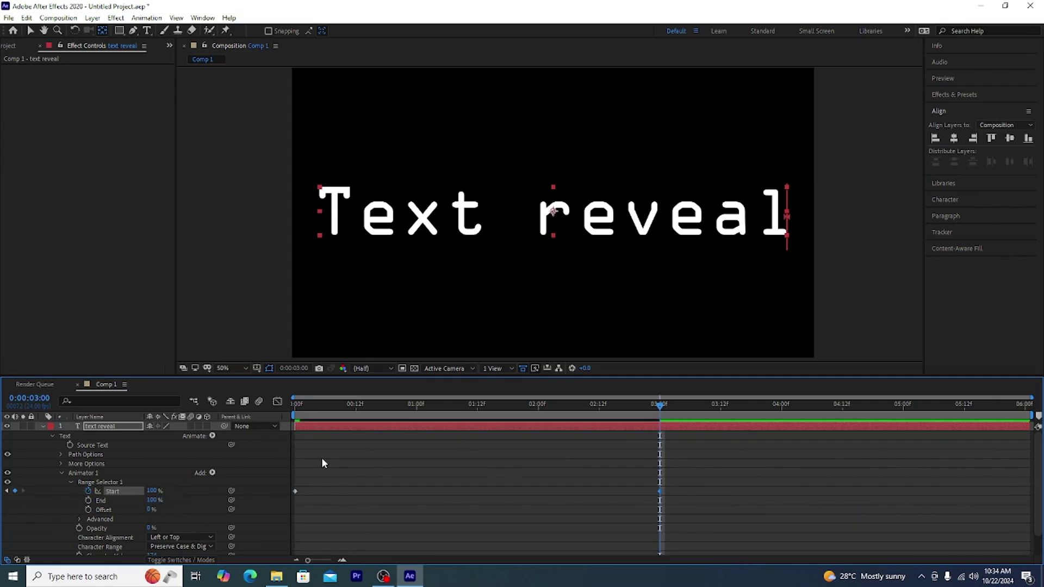
{"action": "left_click_drag", "start_coordinate": [615, 412], "coordinate": [283, 416]}
{"action": "key", "text": "space"}
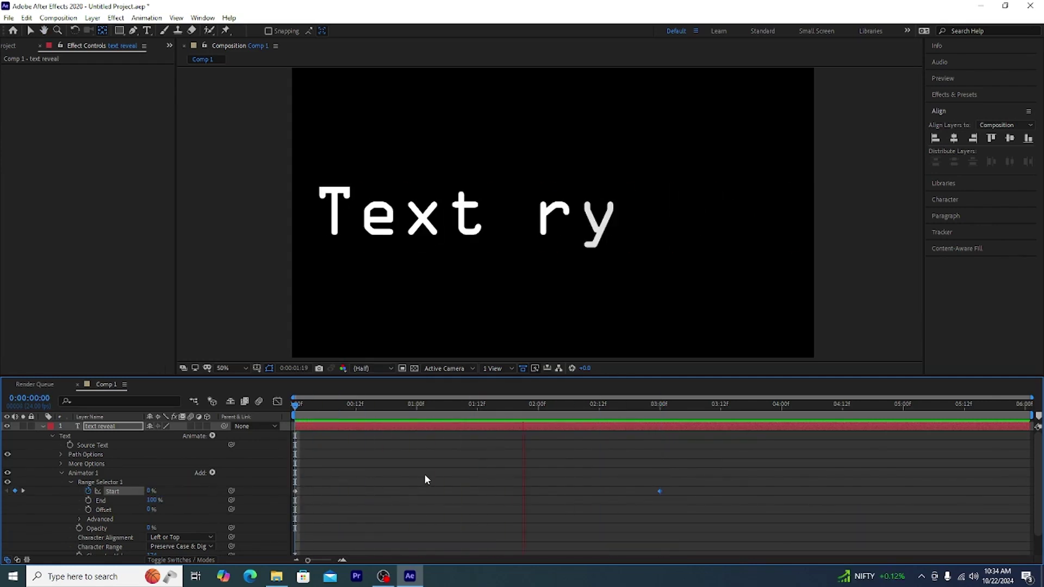
{"action": "key", "text": "space"}
Add an RGB Fill Color property to the animator, set it to green 30FF00, and play back the reveal
{"action": "mouse_move", "coordinate": [233, 477]}
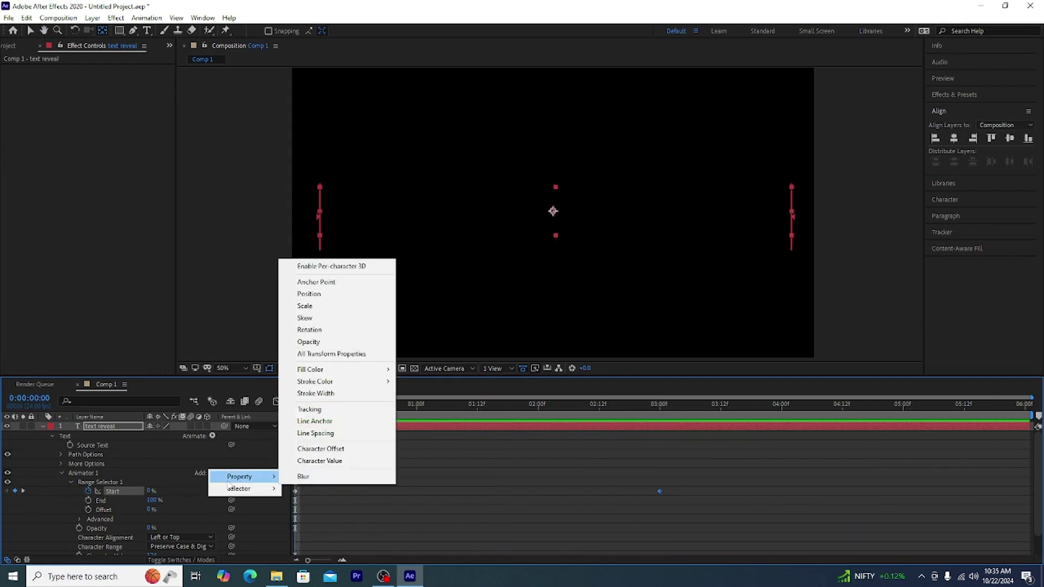
{"action": "mouse_move", "coordinate": [337, 372]}
{"action": "left_click", "coordinate": [418, 369]}
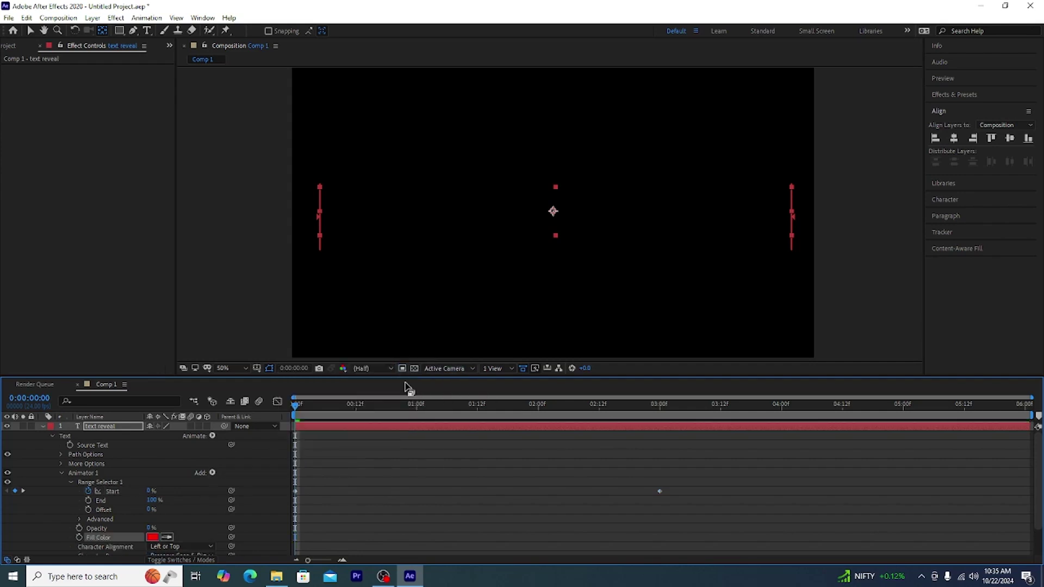
{"action": "left_click", "coordinate": [153, 537]}
{"action": "left_click", "coordinate": [538, 317]}
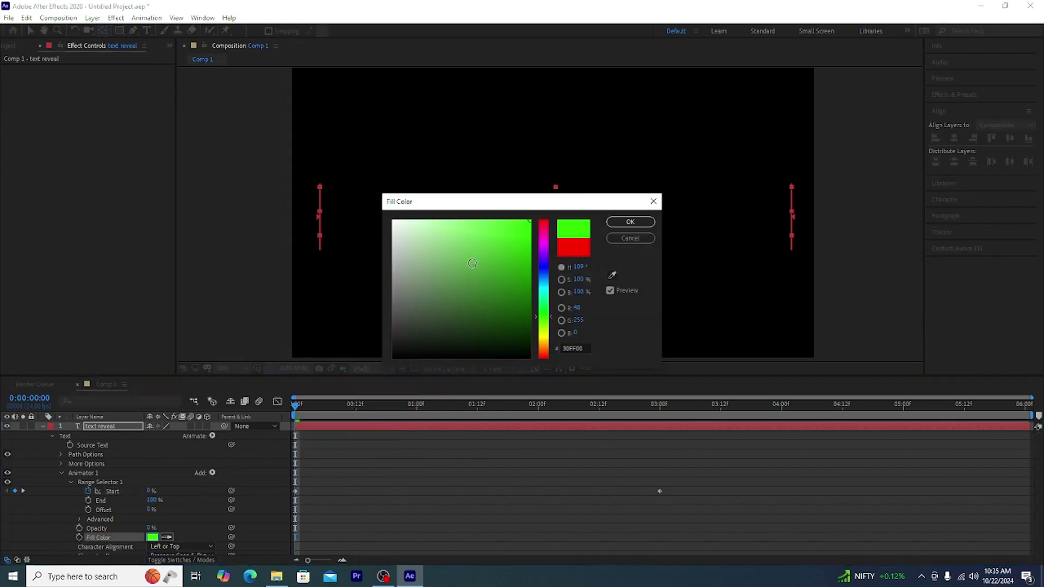
{"action": "left_click", "coordinate": [631, 223]}
{"action": "key", "text": "space"}
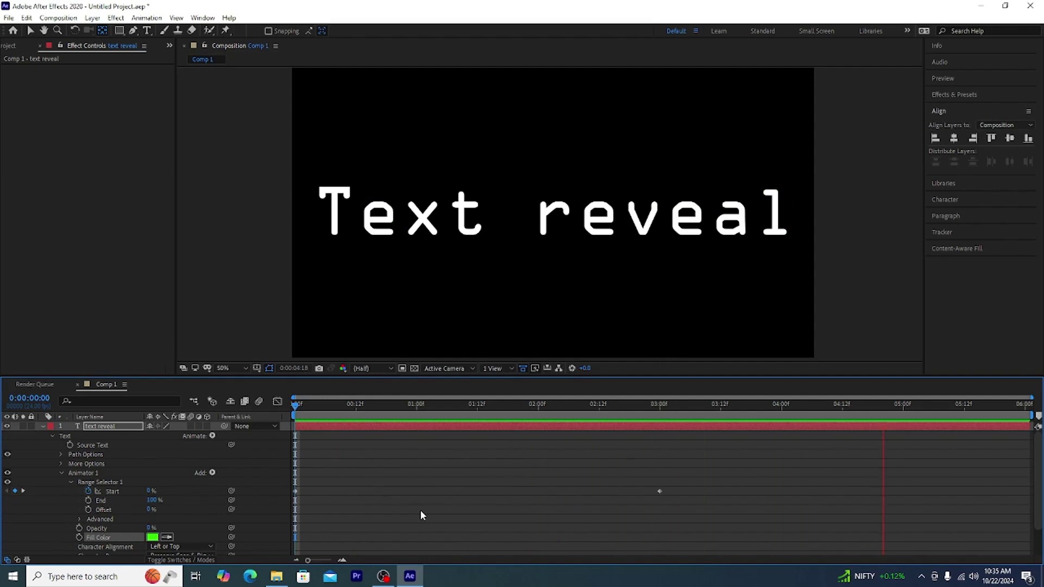
{"action": "key", "text": "space"}
{"action": "left_click_drag", "start_coordinate": [371, 404], "coordinate": [226, 425]}
Set the animator's Character Value and Character Offset to 500 and play back the reveal
{"action": "scroll", "coordinate": [199, 488], "scroll_direction": "down", "scroll_amount": 2}
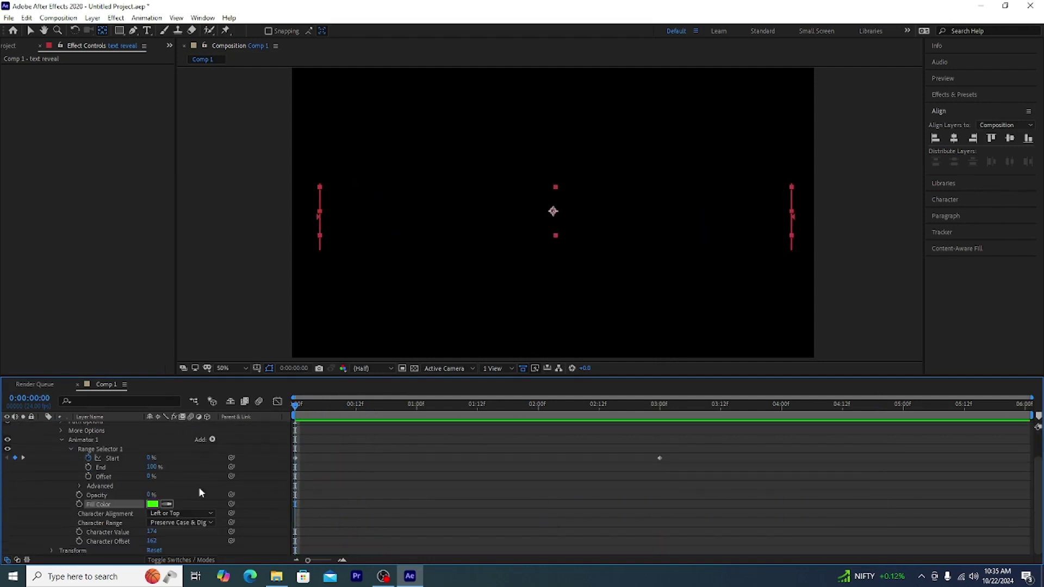
{"action": "left_click", "coordinate": [152, 532]}
{"action": "type", "text": "500"}
{"action": "key", "text": "Return"}
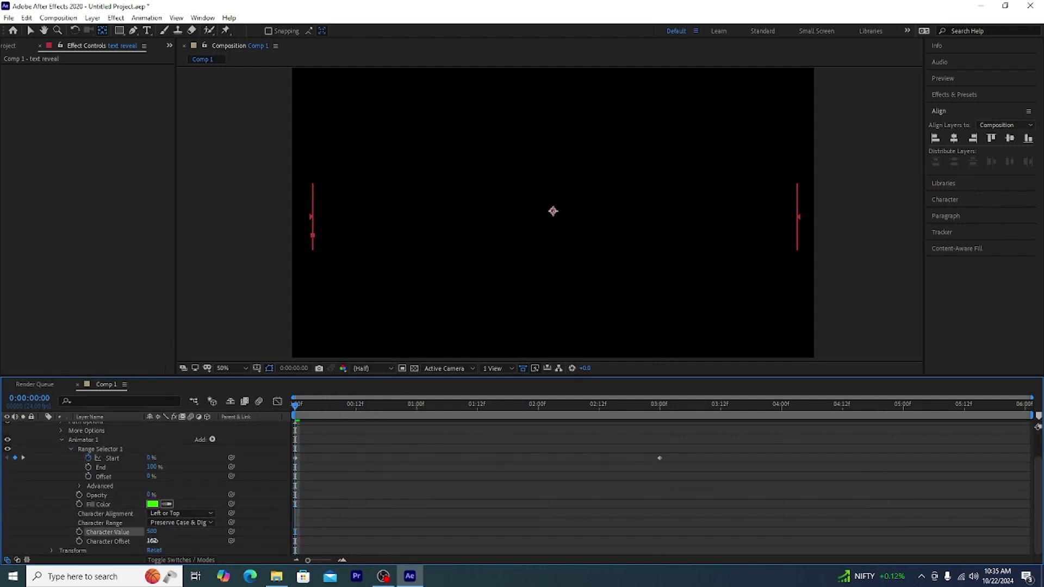
{"action": "key", "text": "space"}
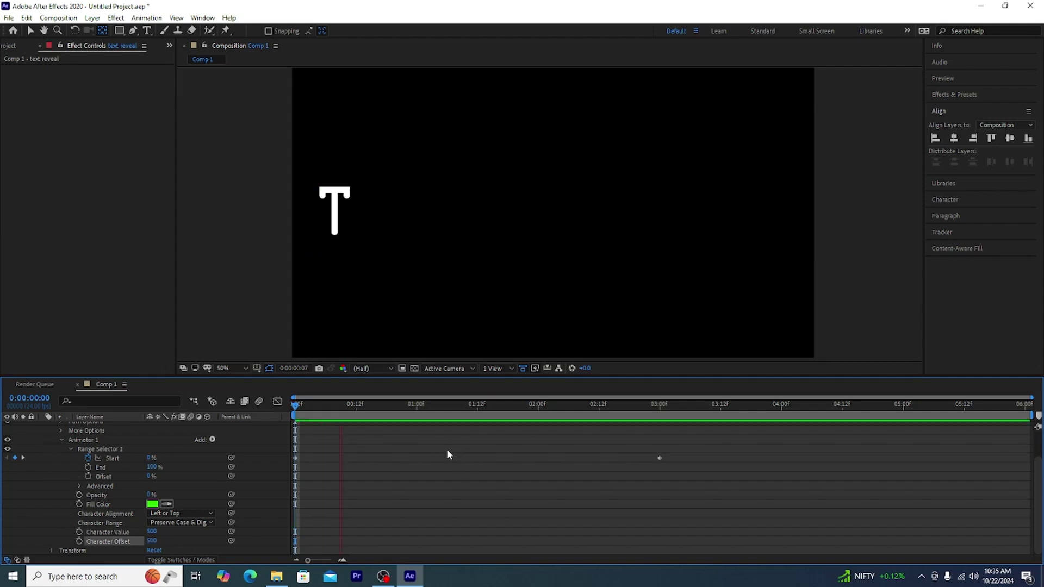
{"action": "key", "text": "space"}
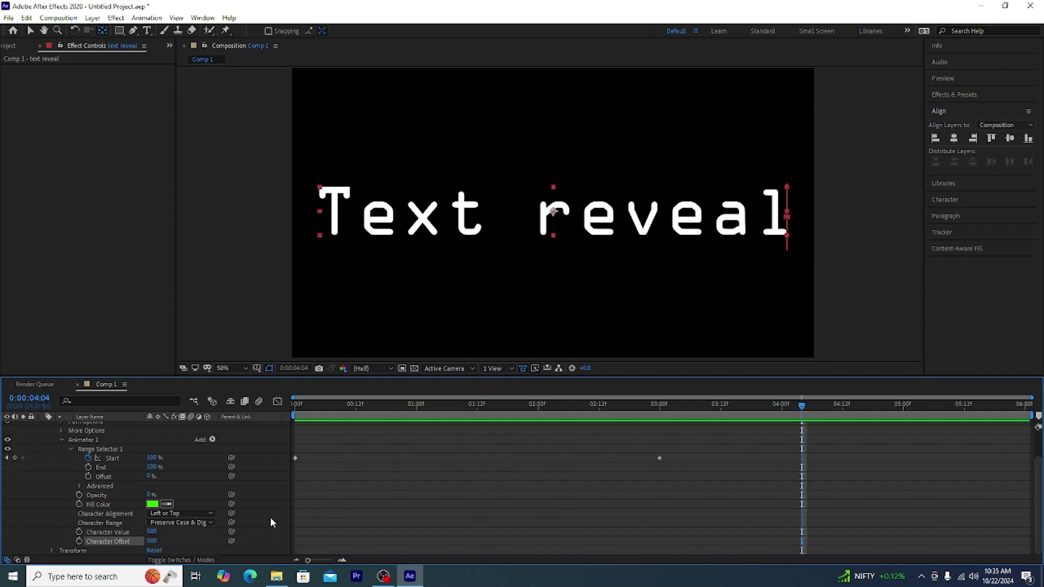
{"action": "left_click", "coordinate": [306, 405]}
{"action": "left_click_drag", "start_coordinate": [314, 411], "coordinate": [283, 423]}
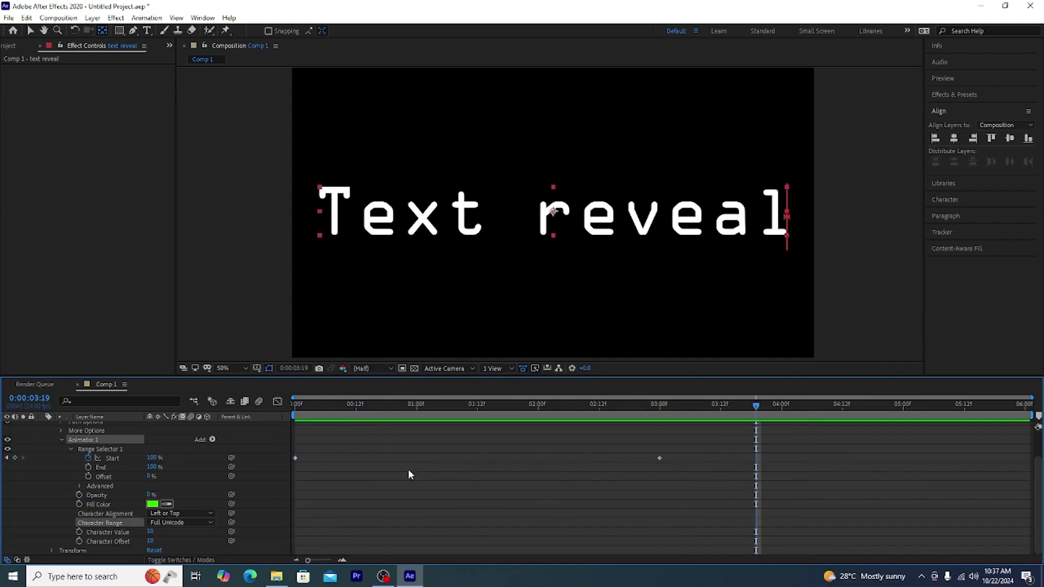
Move the ending Start keyframe to 0:00:04:12 and play the reveal from the beginning
{"action": "left_click_drag", "start_coordinate": [405, 405], "coordinate": [282, 412]}
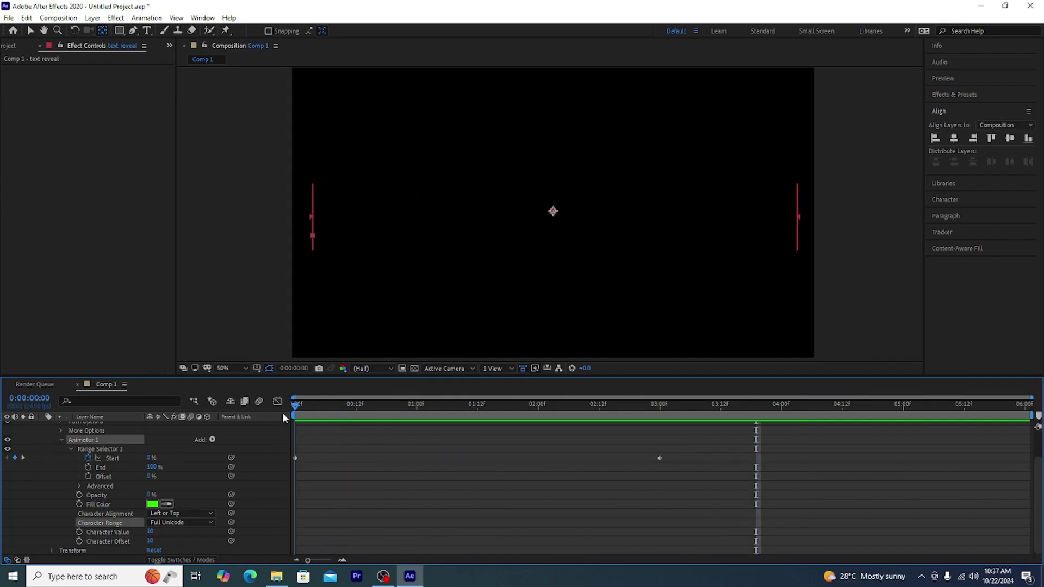
{"action": "left_click_drag", "start_coordinate": [659, 458], "coordinate": [669, 458]}
{"action": "left_click_drag", "start_coordinate": [803, 458], "coordinate": [841, 459]}
{"action": "left_click_drag", "start_coordinate": [840, 408], "coordinate": [288, 411]}
{"action": "key", "text": "space"}
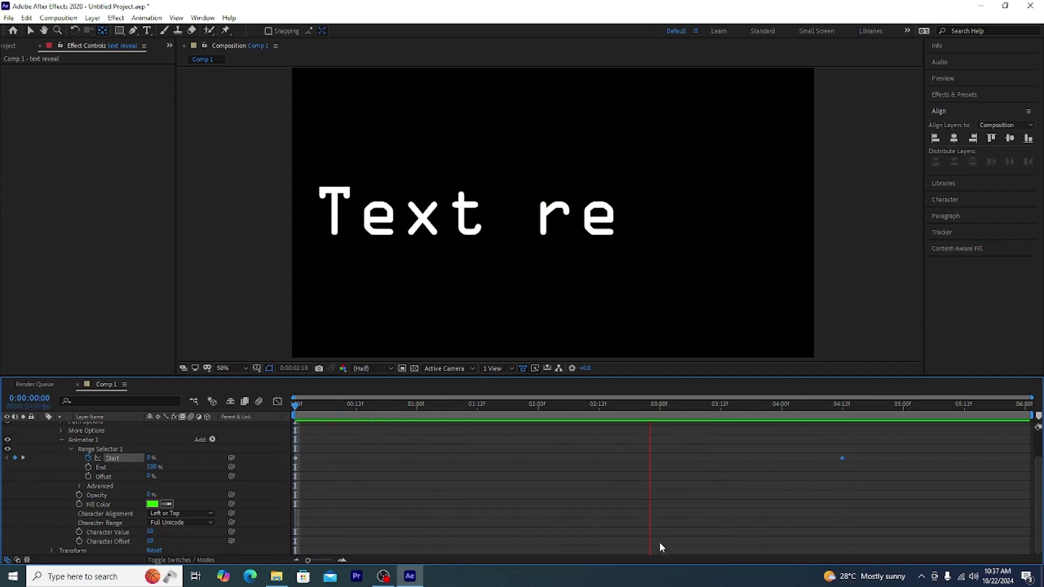
{"action": "key", "text": "space"}
Move the ending Start keyframe out to 0:00:05:12 and play back the slower reveal from the beginning
{"action": "left_click_drag", "start_coordinate": [841, 458], "coordinate": [965, 461]}
{"action": "left_click", "coordinate": [964, 408]}
{"action": "left_click_drag", "start_coordinate": [950, 408], "coordinate": [276, 416]}
{"action": "key", "text": "space"}
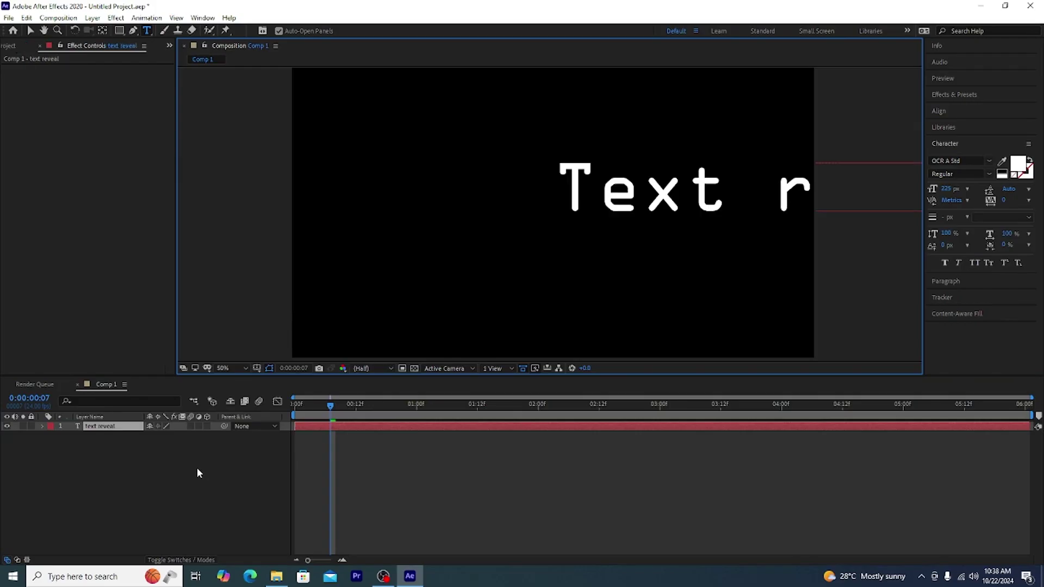
Center the plain OCR A Std text layer horizontally and vertically in the composition
{"action": "left_click", "coordinate": [956, 113]}
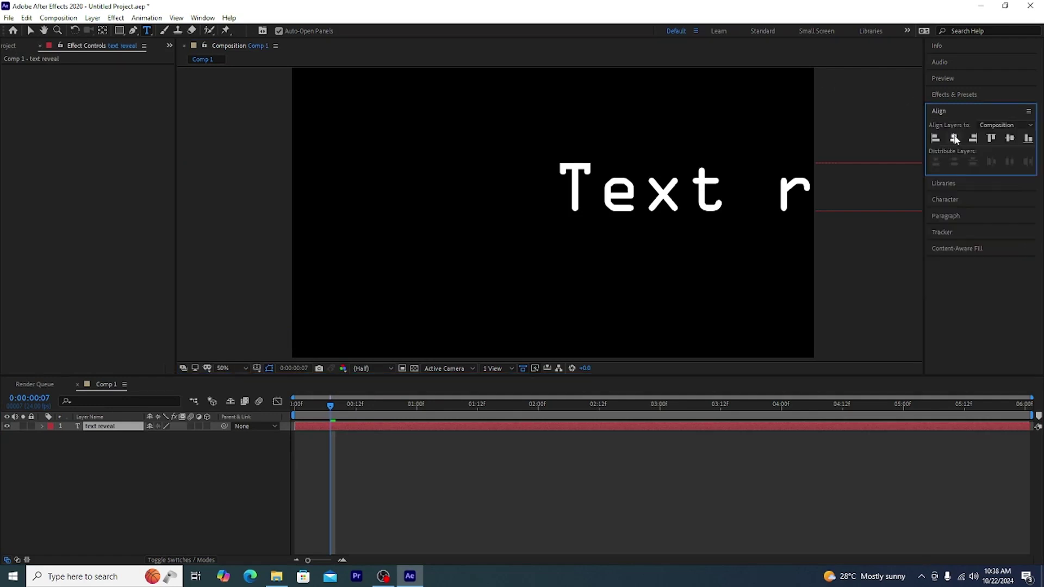
{"action": "left_click", "coordinate": [953, 138]}
{"action": "left_click", "coordinate": [1009, 138]}
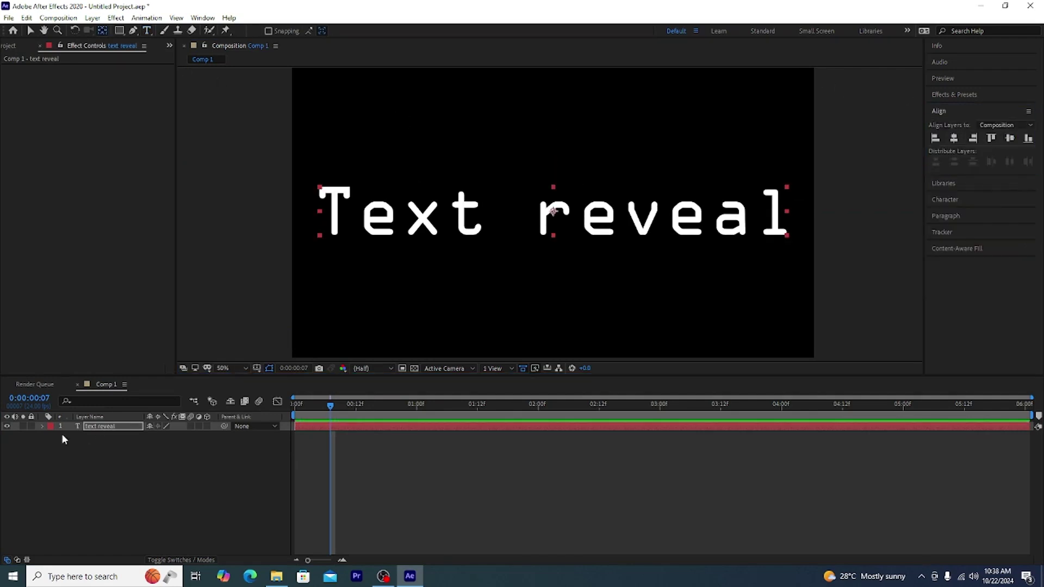
Change the text's font to Impact in all caps and enlarge it to span most of the composition's width
{"action": "double_click", "coordinate": [102, 426]}
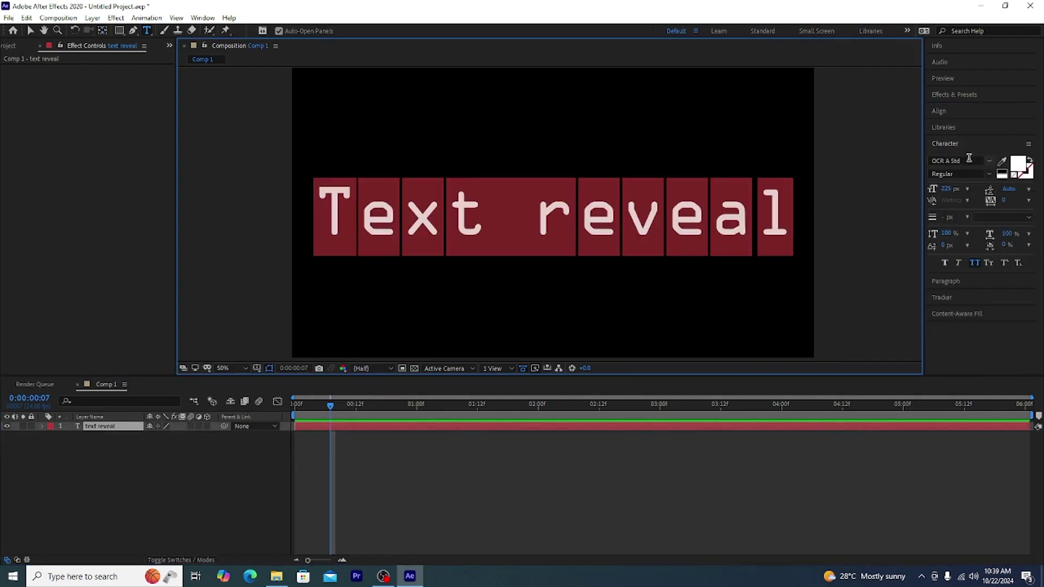
{"action": "left_click", "coordinate": [969, 158]}
{"action": "type", "text": "im"}
{"action": "left_click", "coordinate": [874, 217]}
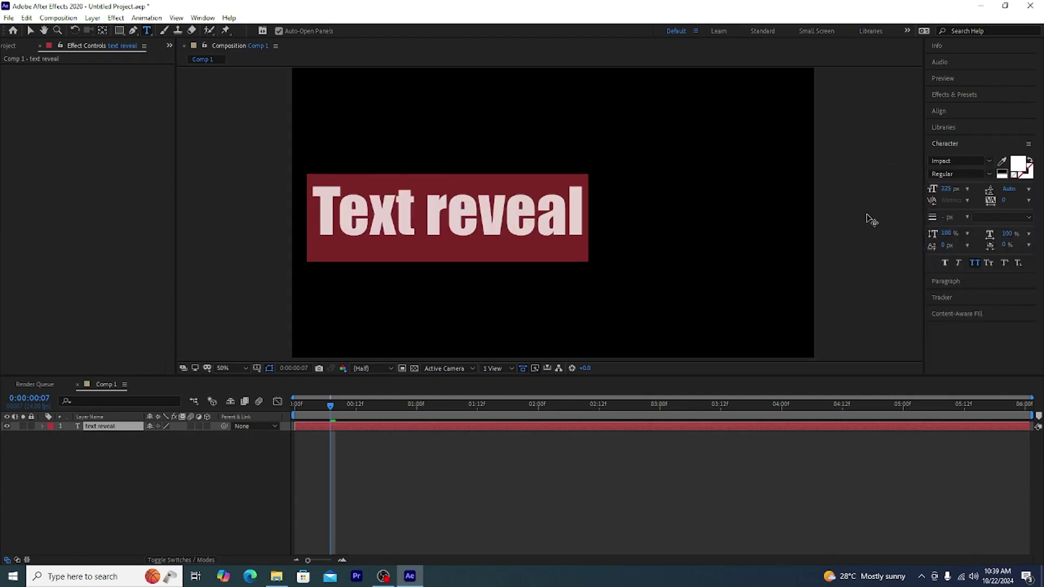
{"action": "left_click", "coordinate": [974, 263]}
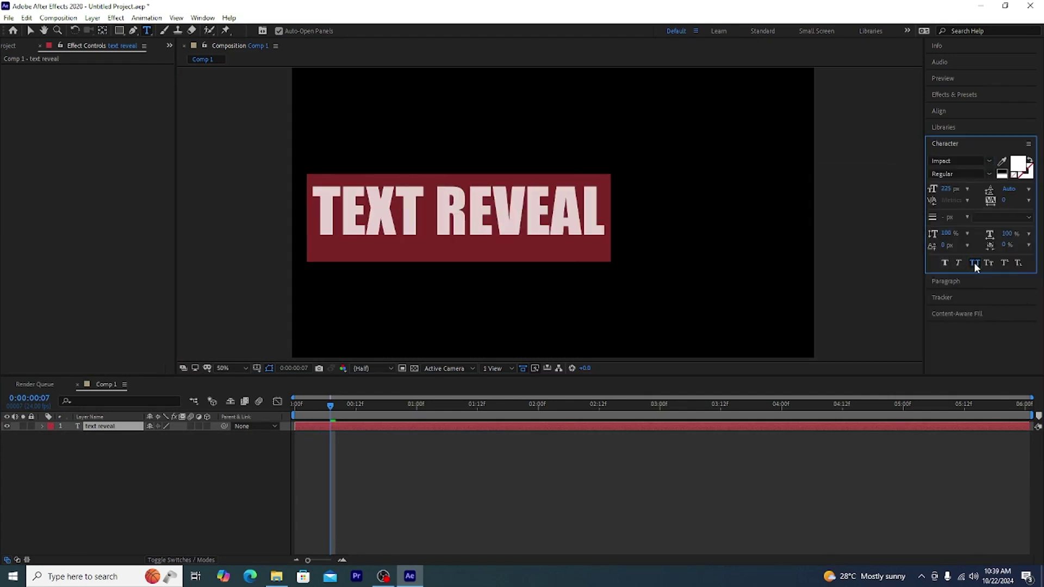
{"action": "left_click_drag", "start_coordinate": [946, 189], "coordinate": [1041, 201]}
Center the enlarged Impact text horizontally and vertically in the composition
{"action": "left_click", "coordinate": [986, 111]}
{"action": "left_click", "coordinate": [954, 138]}
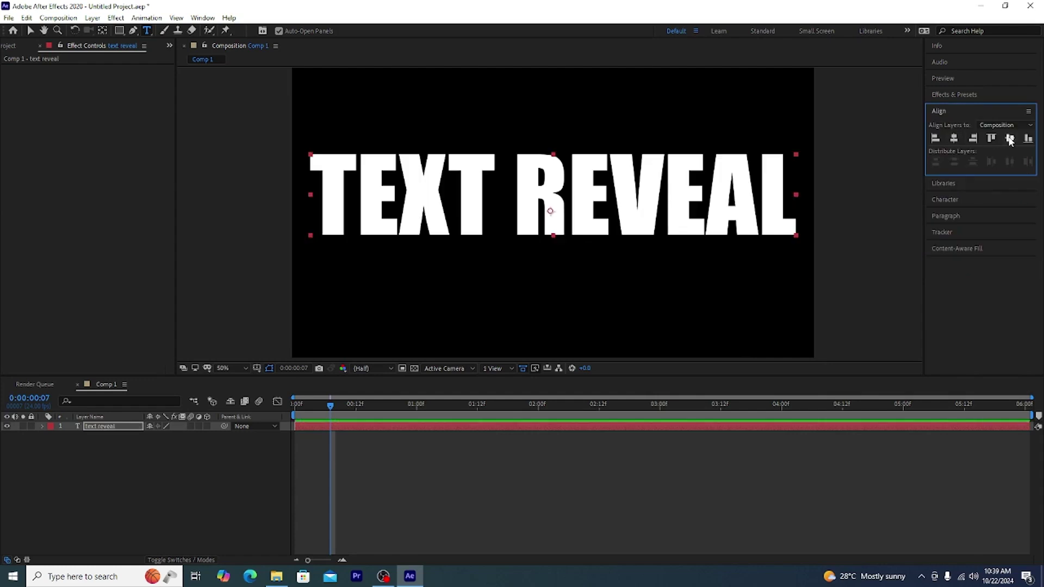
{"action": "left_click", "coordinate": [1009, 138]}
Return to the beginning of the composition and create shapes from the text layer
{"action": "key", "text": "Home"}
{"action": "right_click", "coordinate": [93, 426]}
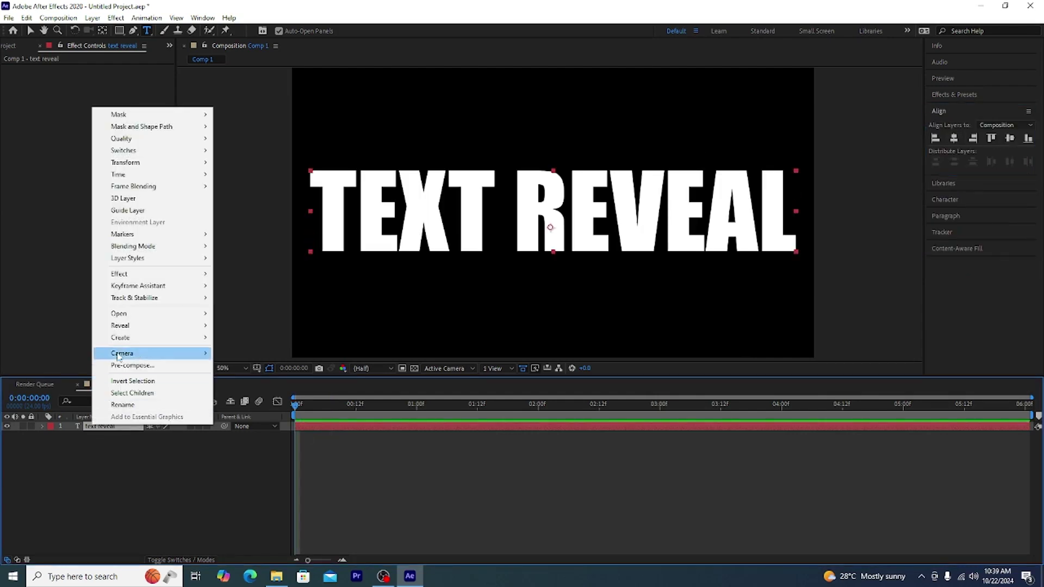
{"action": "mouse_move", "coordinate": [130, 338]}
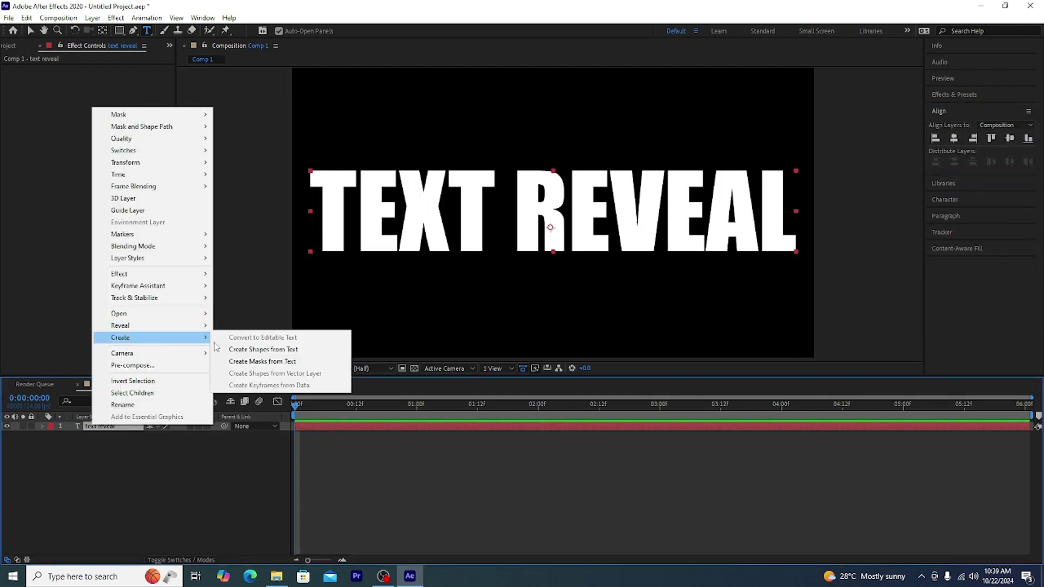
{"action": "left_click", "coordinate": [268, 354]}
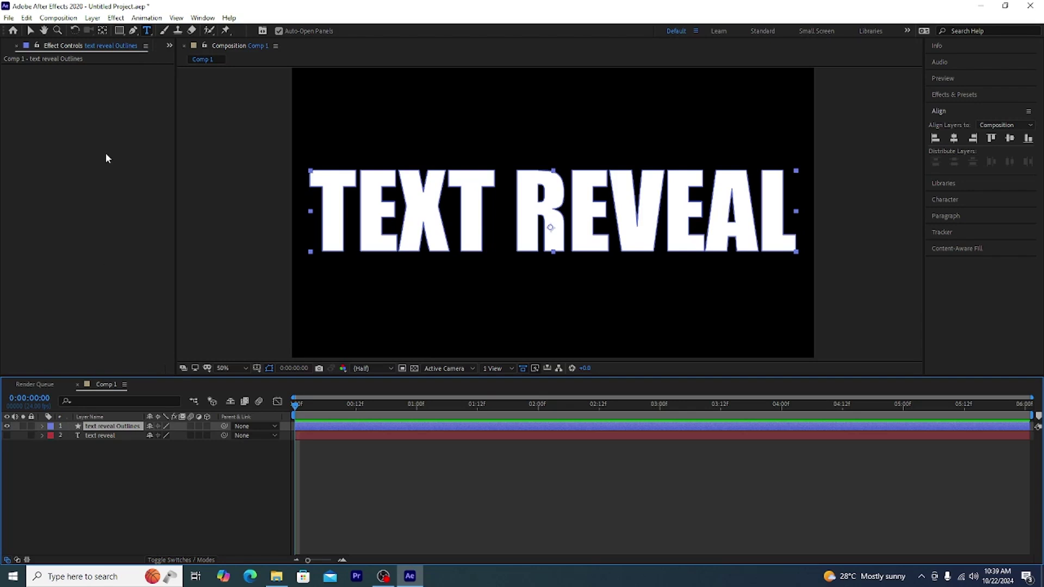
Remove the fill from the text outlines shape layer so its fill is set to None
{"action": "left_click", "coordinate": [119, 30]}
{"action": "left_click", "coordinate": [296, 31]}
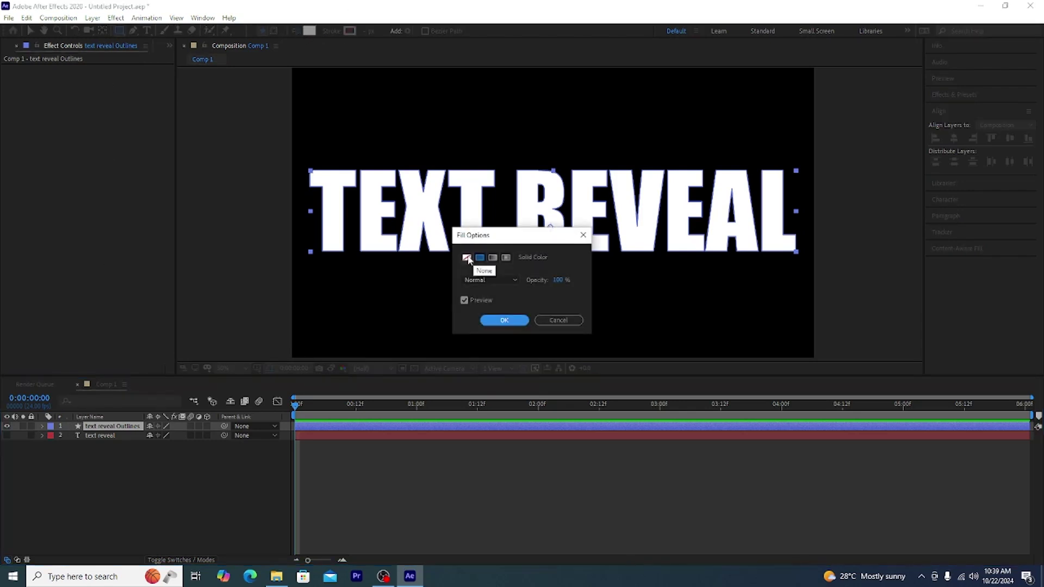
{"action": "left_click", "coordinate": [467, 258]}
{"action": "left_click", "coordinate": [504, 320]}
Give the text outlines a white stroke with a width of 10 px
{"action": "left_click", "coordinate": [349, 31]}
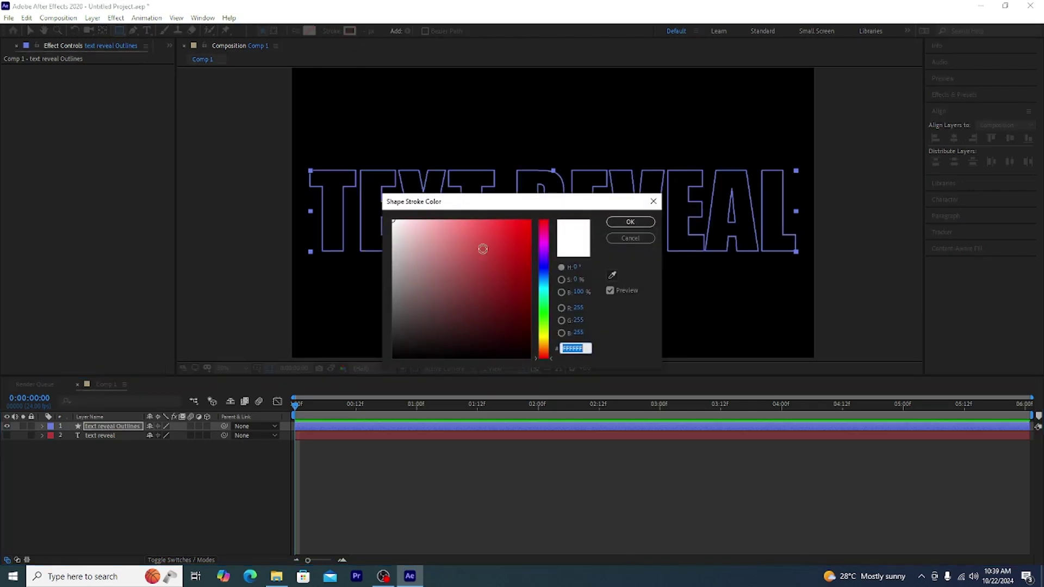
{"action": "left_click", "coordinate": [630, 222]}
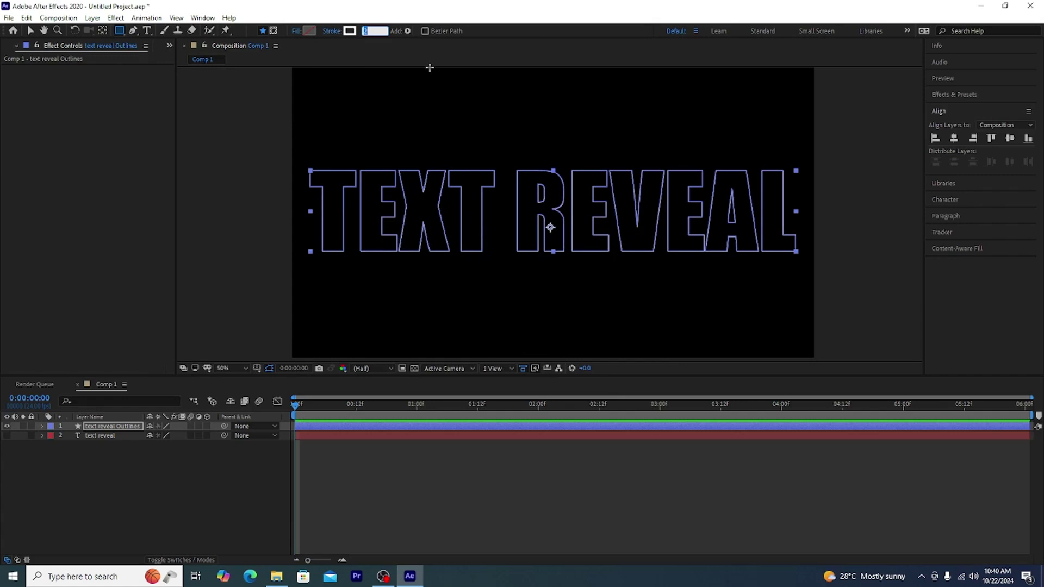
{"action": "type", "text": "10"}
{"action": "key", "text": "Return"}
{"action": "key", "text": "/"}
Add Trim Paths to the outlines layer and keyframe its End from 0% at the start to 100% at 2 seconds
{"action": "left_click", "coordinate": [42, 426]}
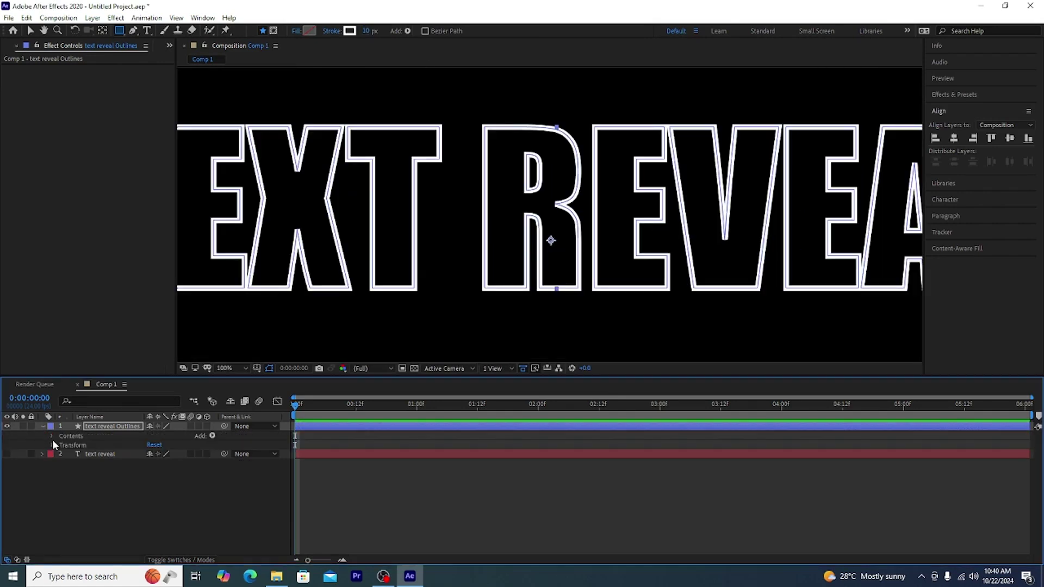
{"action": "left_click", "coordinate": [212, 435]}
{"action": "left_click", "coordinate": [251, 376]}
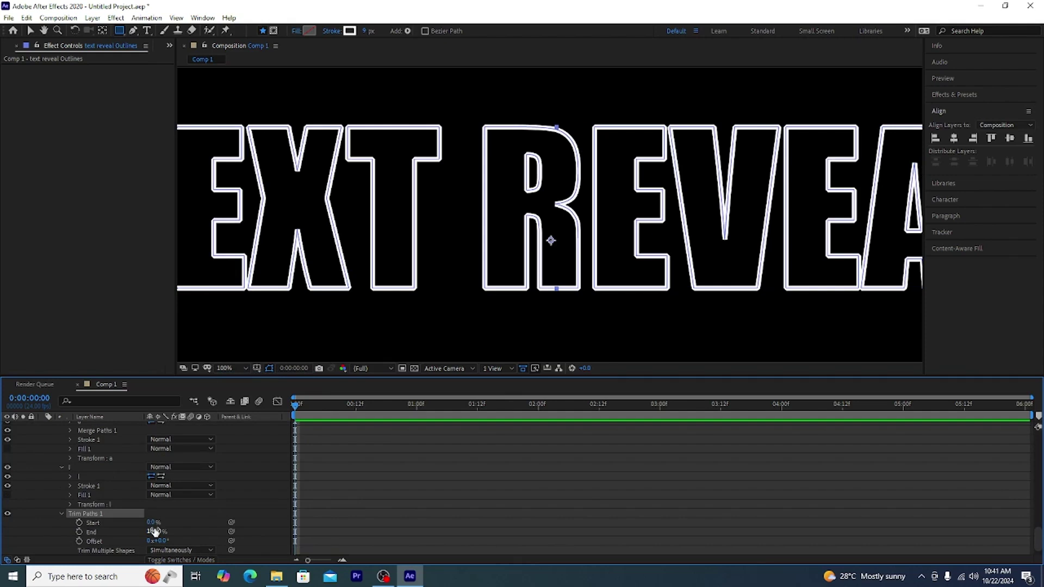
{"action": "mouse_move", "coordinate": [155, 531]}
{"action": "left_mouse_down"}
{"action": "mouse_move", "coordinate": [108, 541]}
{"action": "mouse_move", "coordinate": [159, 541]}
{"action": "mouse_move", "coordinate": [92, 539]}
{"action": "left_mouse_up"}
{"action": "left_click", "coordinate": [79, 532]}
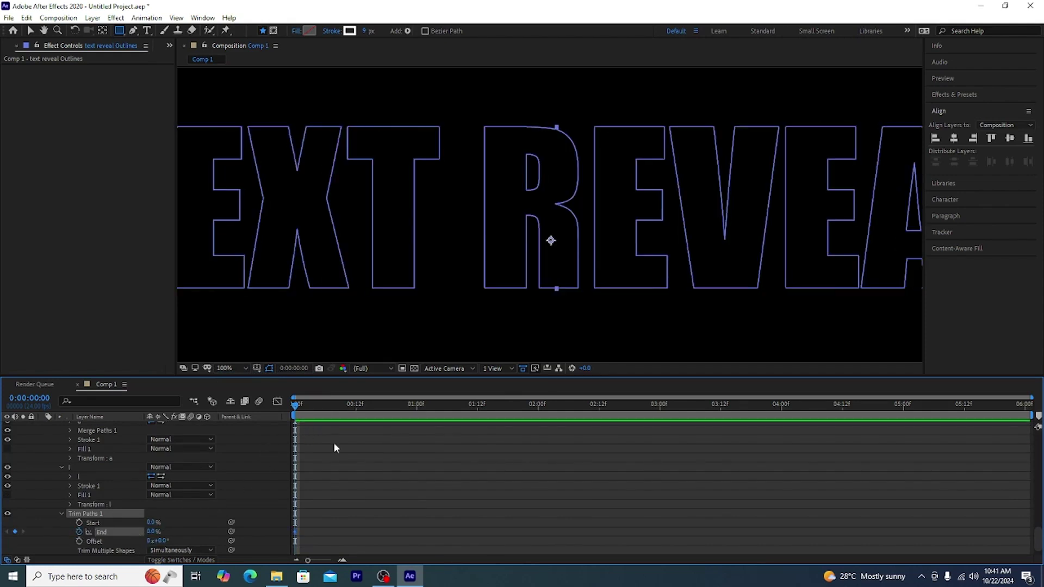
{"action": "left_click_drag", "start_coordinate": [151, 531], "coordinate": [239, 533]}
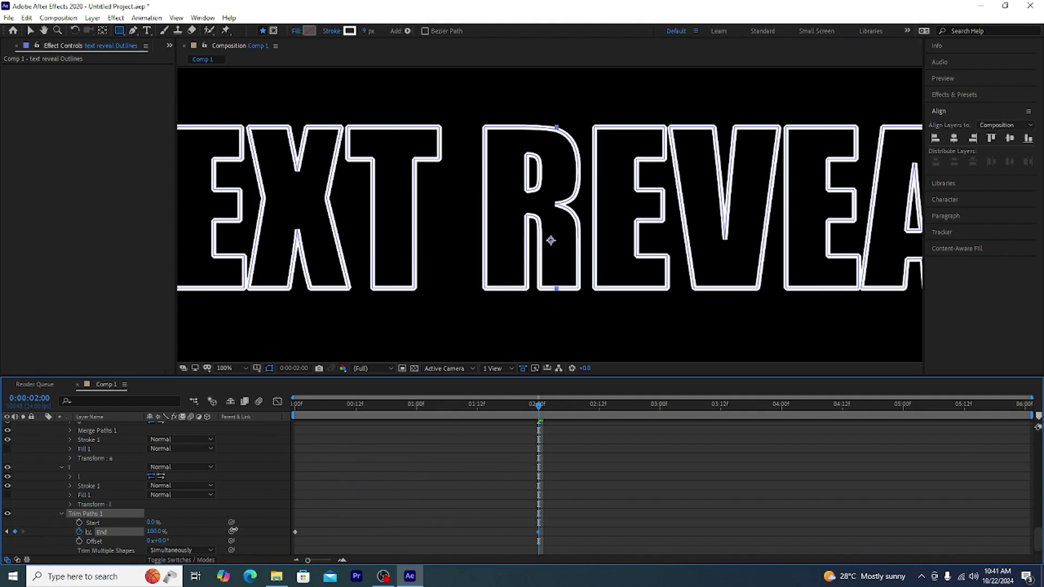
Try out a different Offset value on the outlines layer's Trim Paths
{"action": "scroll", "coordinate": [483, 319], "scroll_direction": "down", "scroll_amount": 2}
{"action": "scroll", "coordinate": [241, 483], "scroll_direction": "down", "scroll_amount": 1}
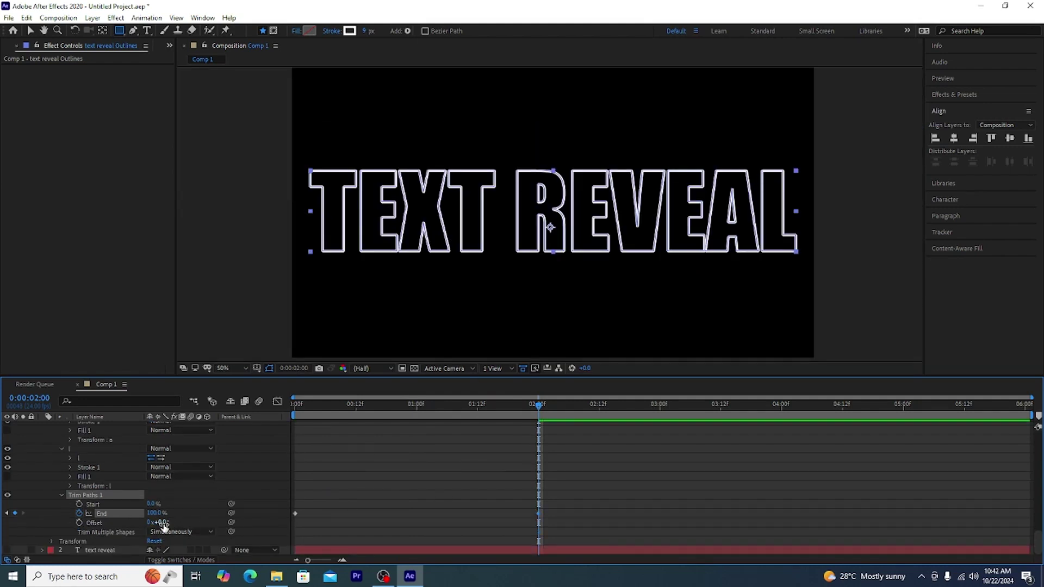
{"action": "left_click_drag", "start_coordinate": [82, 525], "coordinate": [162, 523]}
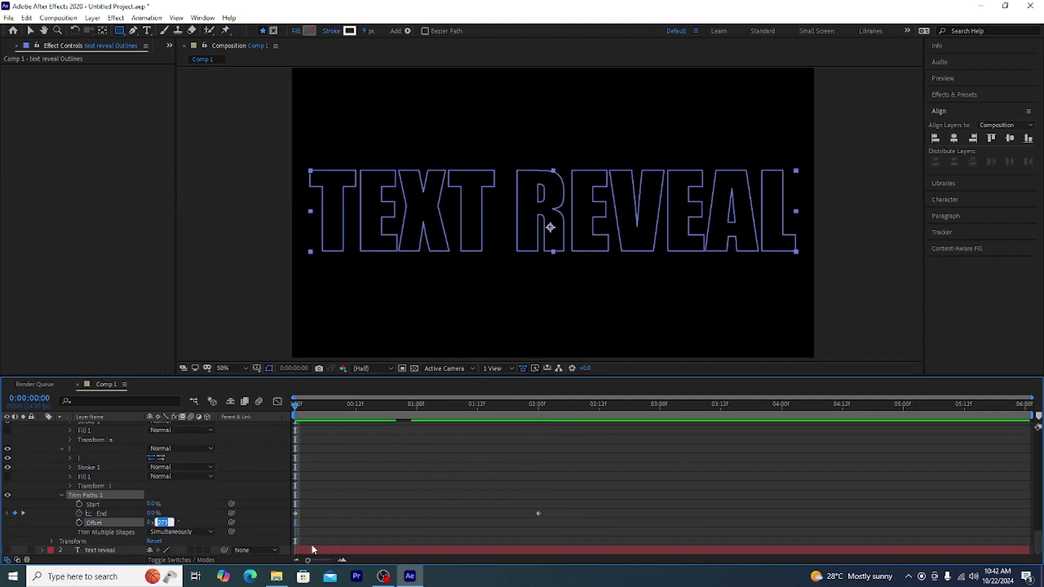
Split the original text layer at 2 seconds and delete the part before the split
{"action": "left_click_drag", "start_coordinate": [296, 401], "coordinate": [537, 408]}
{"action": "left_click", "coordinate": [325, 550]}
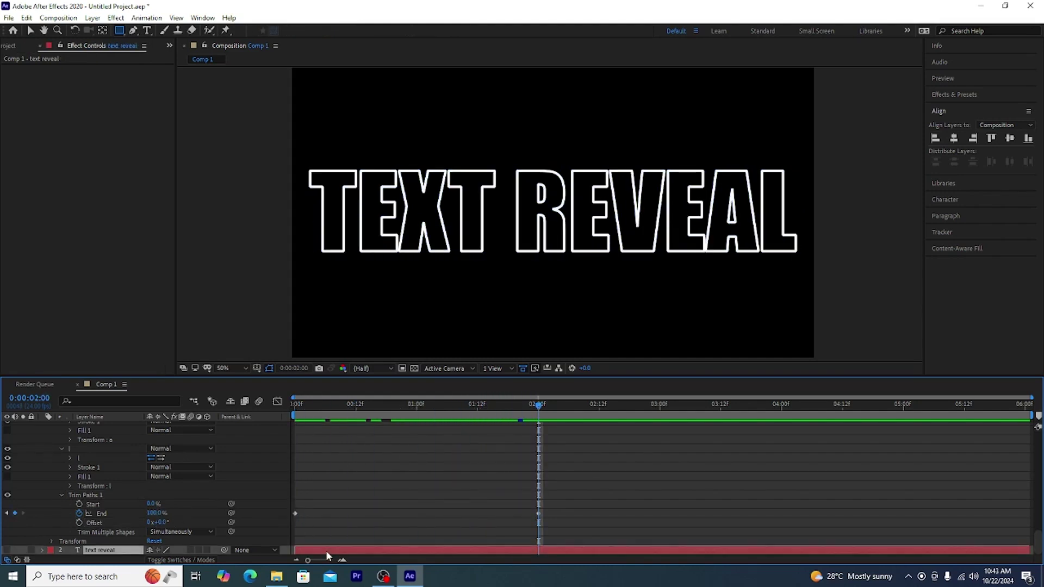
{"action": "key", "text": "ctrl+shift+d"}
{"action": "left_click", "coordinate": [466, 552]}
{"action": "key", "text": "Delete"}
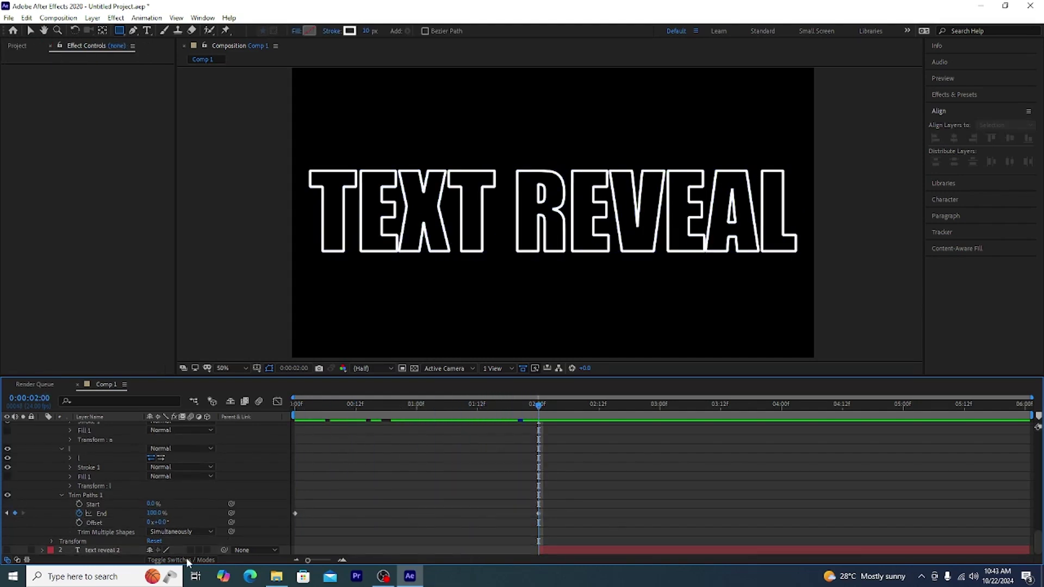
Make the remaining filled text layer visible and trim its start to a few frames after the 2-second mark
{"action": "left_click", "coordinate": [7, 550]}
{"action": "key", "text": "Home"}
{"action": "left_click_drag", "start_coordinate": [505, 408], "coordinate": [613, 445]}
{"action": "left_click_drag", "start_coordinate": [538, 549], "coordinate": [543, 549]}
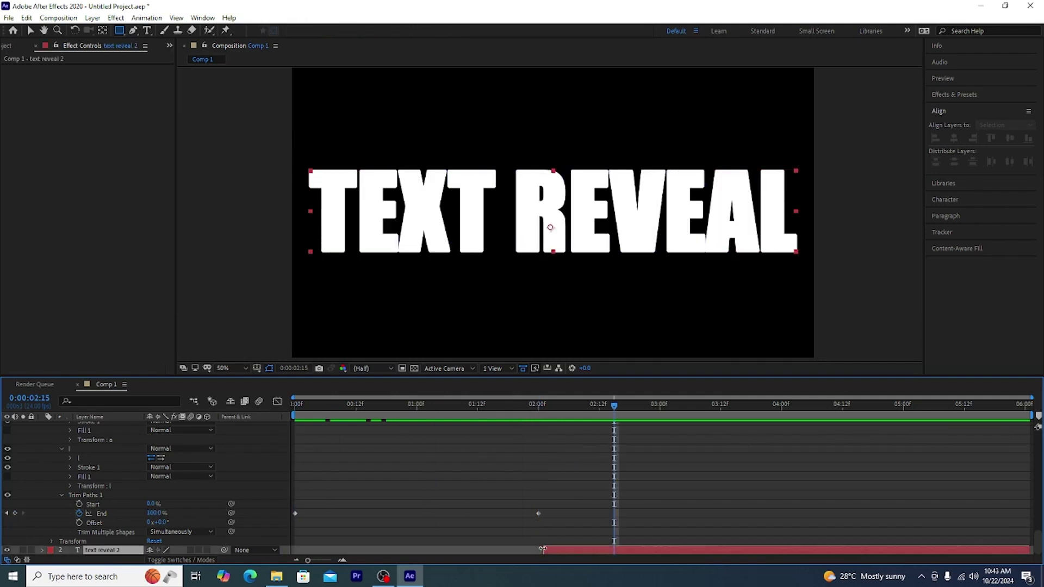
{"action": "left_click_drag", "start_coordinate": [501, 408], "coordinate": [545, 419]}
{"action": "left_click", "coordinate": [546, 421]}
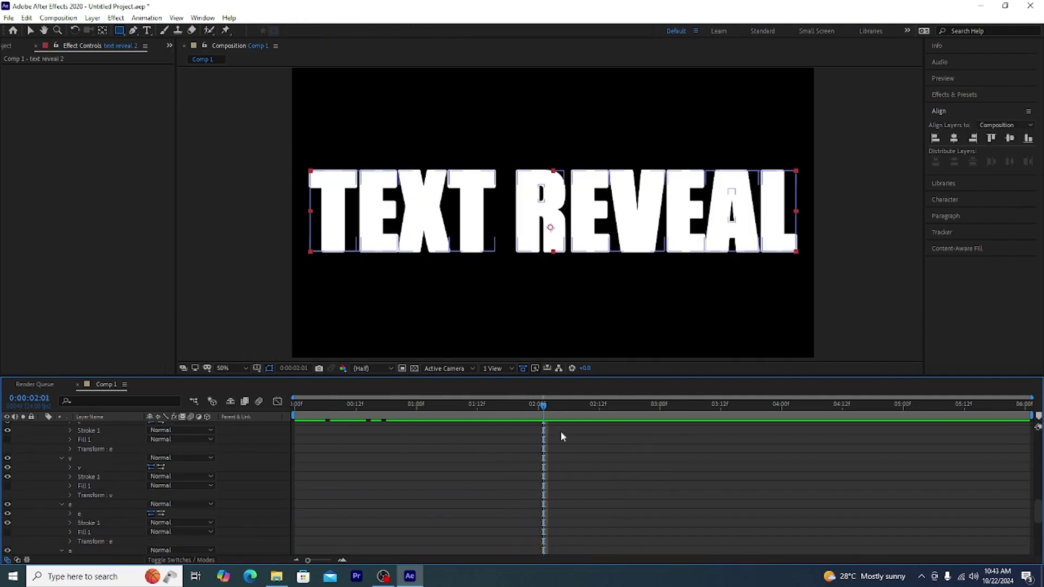
{"action": "scroll", "coordinate": [560, 432], "scroll_direction": "up", "scroll_amount": 3}
{"action": "scroll", "coordinate": [537, 488], "scroll_direction": "down", "scroll_amount": 3}
{"action": "left_click_drag", "start_coordinate": [543, 549], "coordinate": [555, 550]}
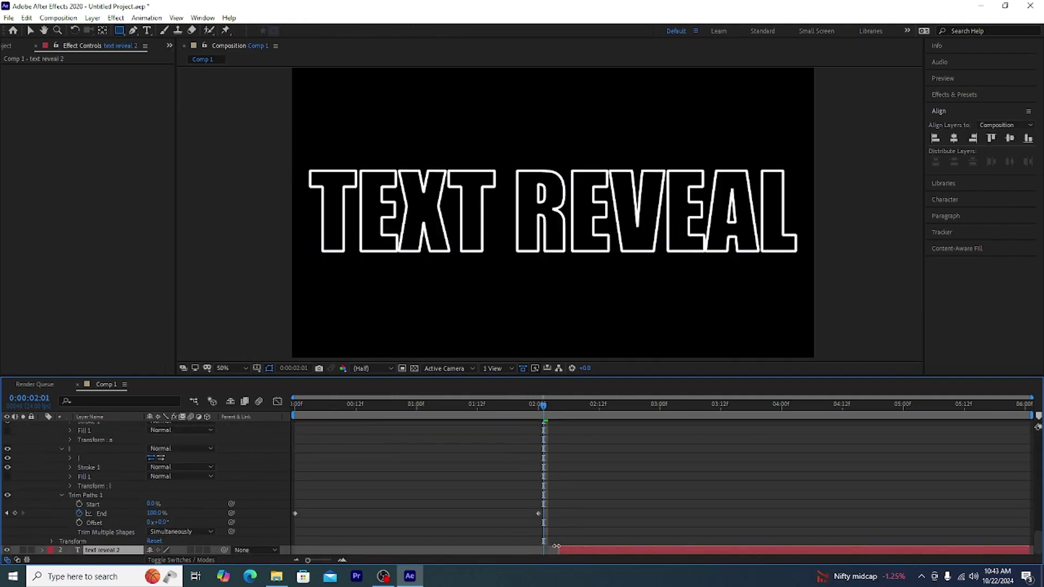
Collapse the outlines layer's properties and create a new adjustment layer above the text layers
{"action": "scroll", "coordinate": [392, 474], "scroll_direction": "up", "scroll_amount": 15}
{"action": "left_click", "coordinate": [43, 427]}
{"action": "right_click", "coordinate": [104, 467]}
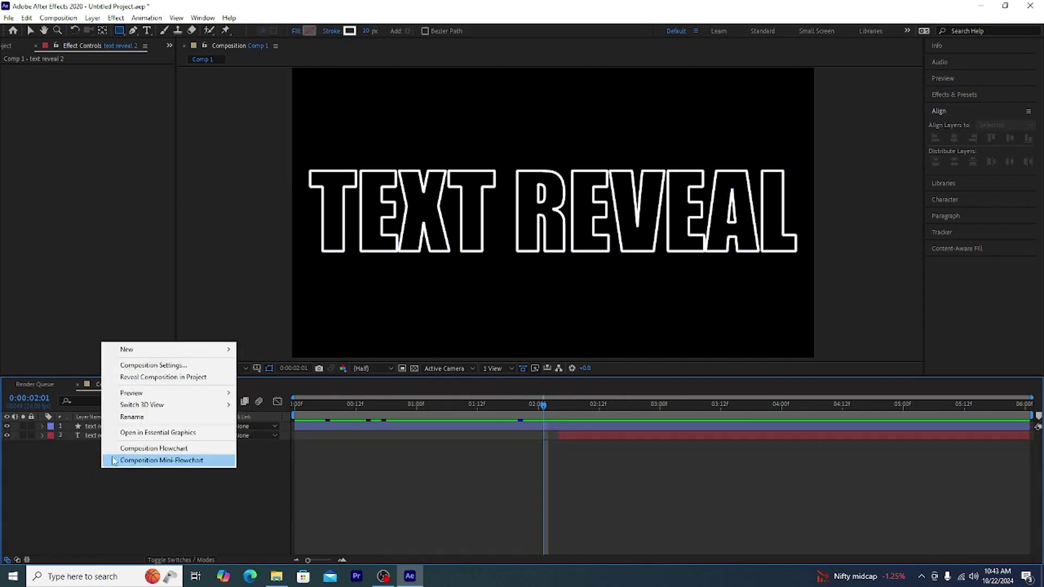
{"action": "mouse_move", "coordinate": [128, 345]}
{"action": "left_click", "coordinate": [280, 435]}
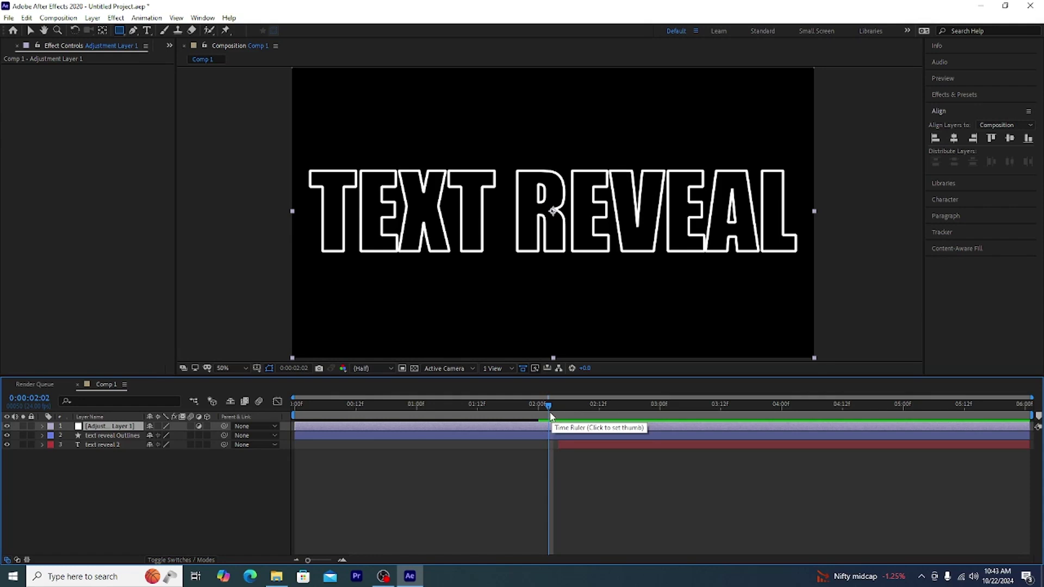
Cut the adjustment layer down to the span from 0:00:02:02 to 0:00:02:07 and delete the outer parts
{"action": "key", "text": "ctrl+shift+d"}
{"action": "left_click", "coordinate": [565, 409]}
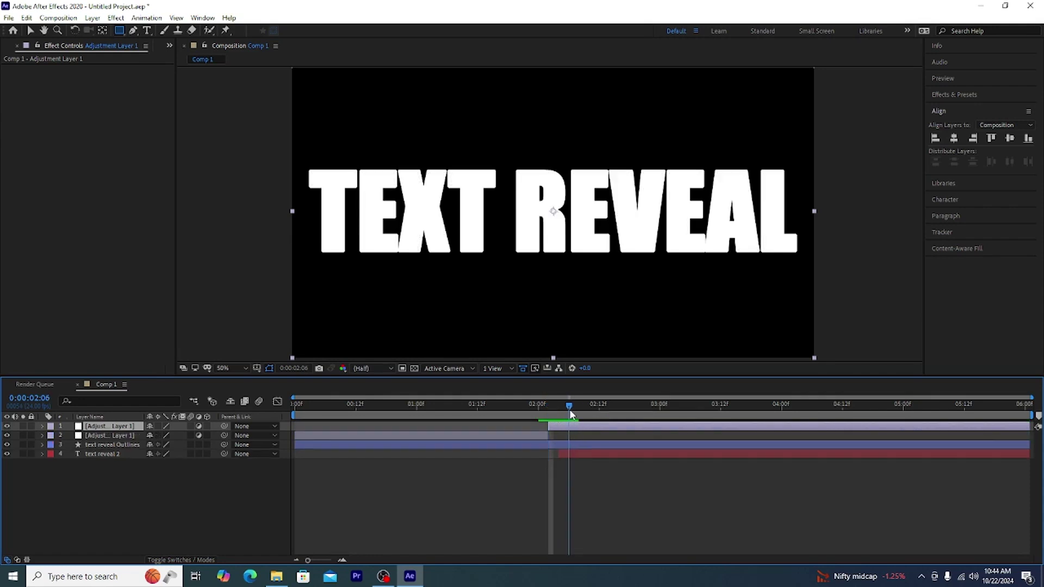
{"action": "key", "text": "ctrl+shift+d"}
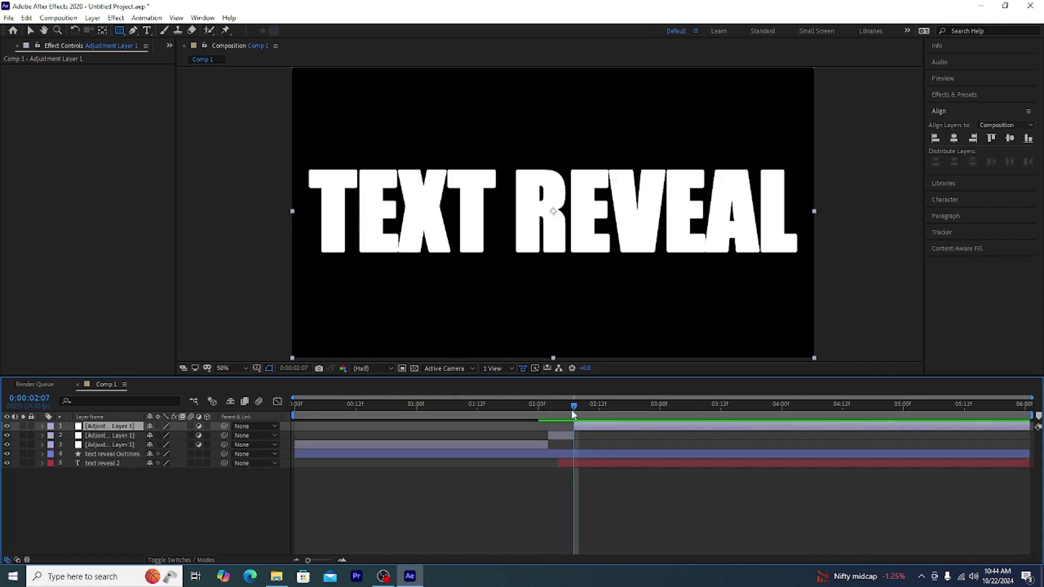
{"action": "left_click", "coordinate": [534, 444]}
{"action": "key", "text": "Delete"}
{"action": "left_click", "coordinate": [582, 426]}
{"action": "key", "text": "Delete"}
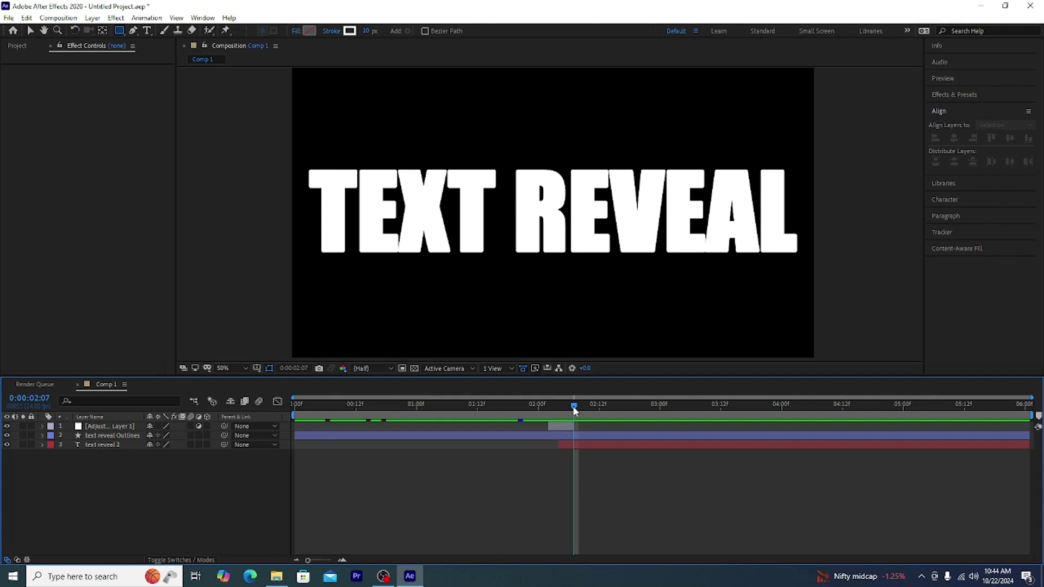
Apply the CC Light Burst 2.5 effect to the adjustment layer with the current time at 0:00:02:02
{"action": "left_click_drag", "start_coordinate": [573, 408], "coordinate": [544, 413]}
{"action": "left_click", "coordinate": [558, 428]}
{"action": "left_click", "coordinate": [547, 404]}
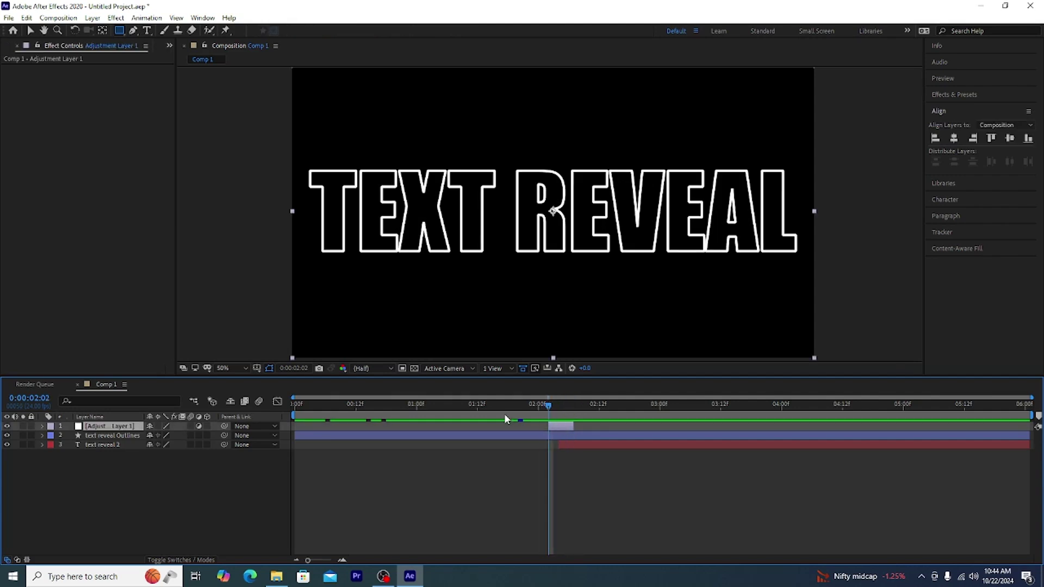
{"action": "left_click", "coordinate": [973, 95]}
{"action": "left_click_drag", "start_coordinate": [978, 297], "coordinate": [641, 275]}
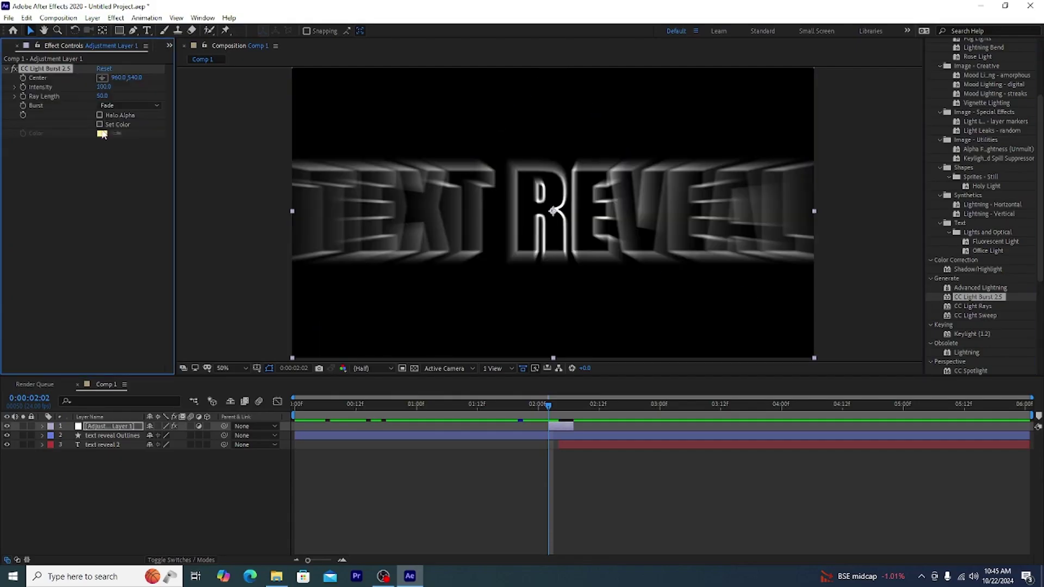
Set the light burst's Burst type to Straight, enable Set Color and choose a bright red
{"action": "left_click", "coordinate": [111, 106]}
{"action": "left_click", "coordinate": [116, 116]}
{"action": "left_click", "coordinate": [100, 125]}
{"action": "left_click", "coordinate": [102, 133]}
{"action": "left_click", "coordinate": [542, 222]}
{"action": "left_click_drag", "start_coordinate": [484, 261], "coordinate": [530, 220]}
{"action": "left_click", "coordinate": [629, 221]}
Keyframe the light burst's Ray Length at 0 on 0:00:02:02, 163 two frames further on and 0 on 0:00:02:07
{"action": "left_click_drag", "start_coordinate": [102, 96], "coordinate": [71, 96]}
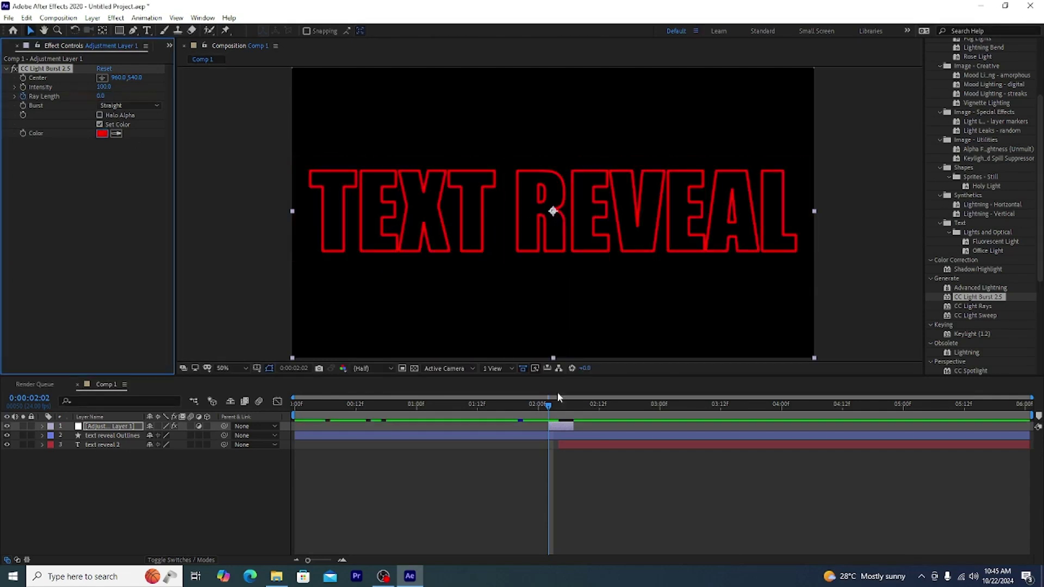
{"action": "left_click_drag", "start_coordinate": [551, 408], "coordinate": [559, 408]}
{"action": "left_click_drag", "start_coordinate": [100, 96], "coordinate": [220, 114]}
{"action": "left_click_drag", "start_coordinate": [560, 408], "coordinate": [573, 408]}
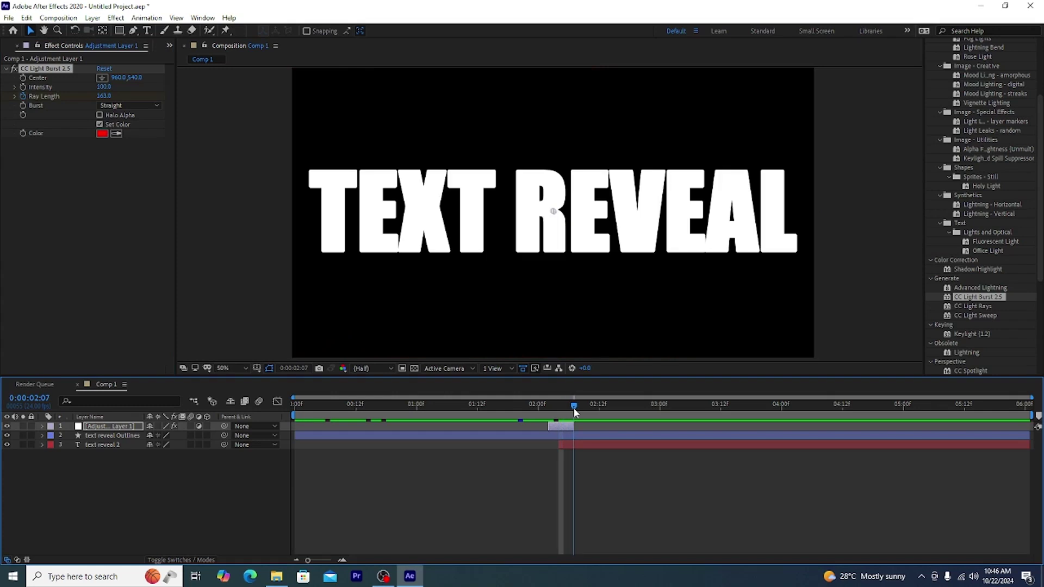
{"action": "left_click_drag", "start_coordinate": [103, 97], "coordinate": [2, 97]}
Extend the adjustment layer to begin at 0:00:02:00 and keyframe its opacity from 0% there to 100% at 0:00:02:02
{"action": "left_click_drag", "start_coordinate": [574, 407], "coordinate": [539, 427]}
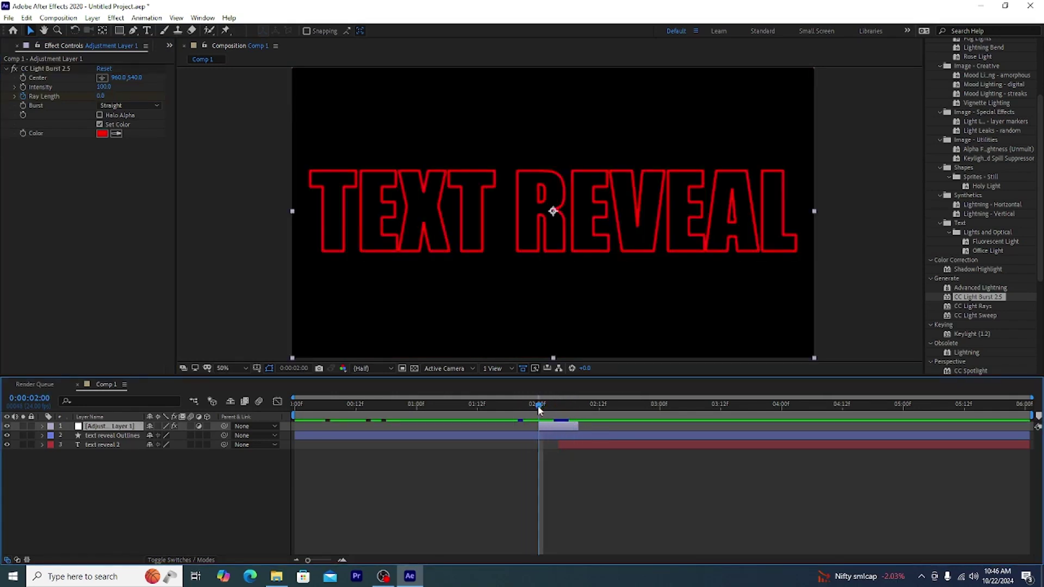
{"action": "key", "text": "alt+shift+t"}
{"action": "key", "text": "u"}
{"action": "left_click", "coordinate": [544, 407]}
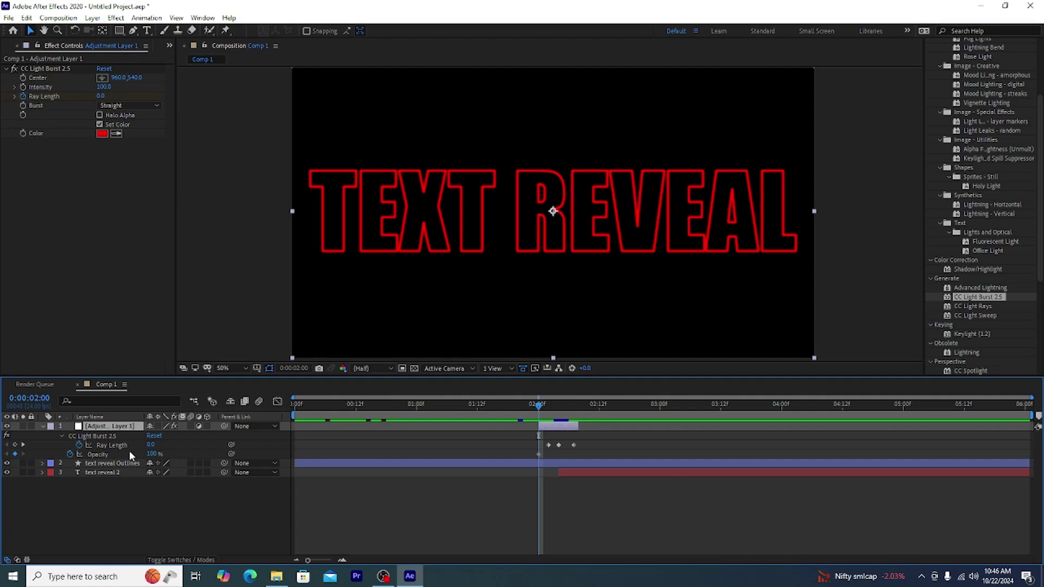
{"action": "left_click_drag", "start_coordinate": [151, 454], "coordinate": [333, 472]}
Fade the adjustment layer's opacity from 100% at 0:00:02:07 to 0% at 0:00:02:09 and preview the burst
{"action": "left_click_drag", "start_coordinate": [548, 408], "coordinate": [584, 413]}
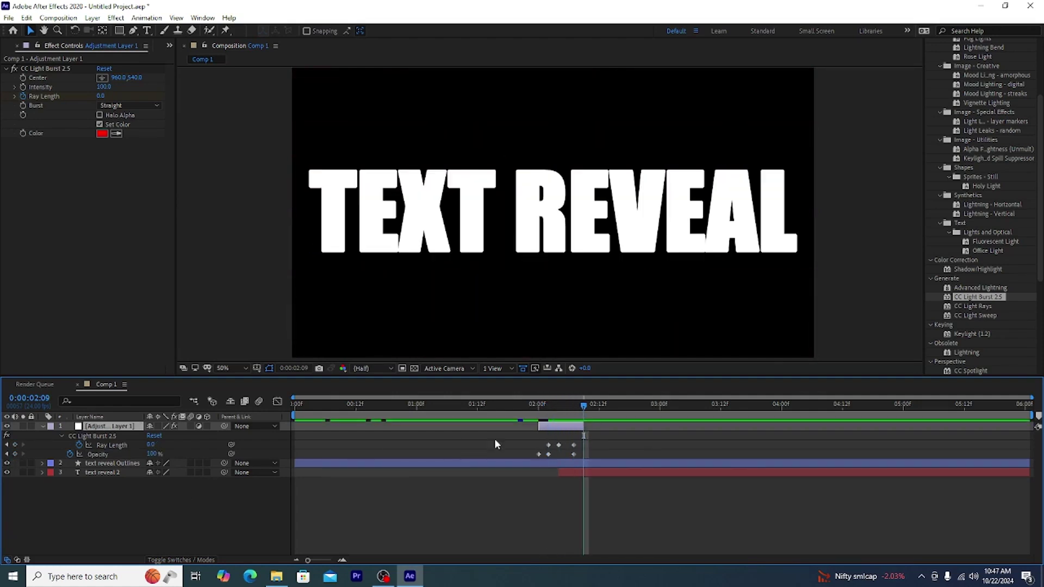
{"action": "left_click_drag", "start_coordinate": [151, 454], "coordinate": [29, 457]}
{"action": "left_click_drag", "start_coordinate": [583, 408], "coordinate": [508, 411]}
{"action": "key", "text": "space"}
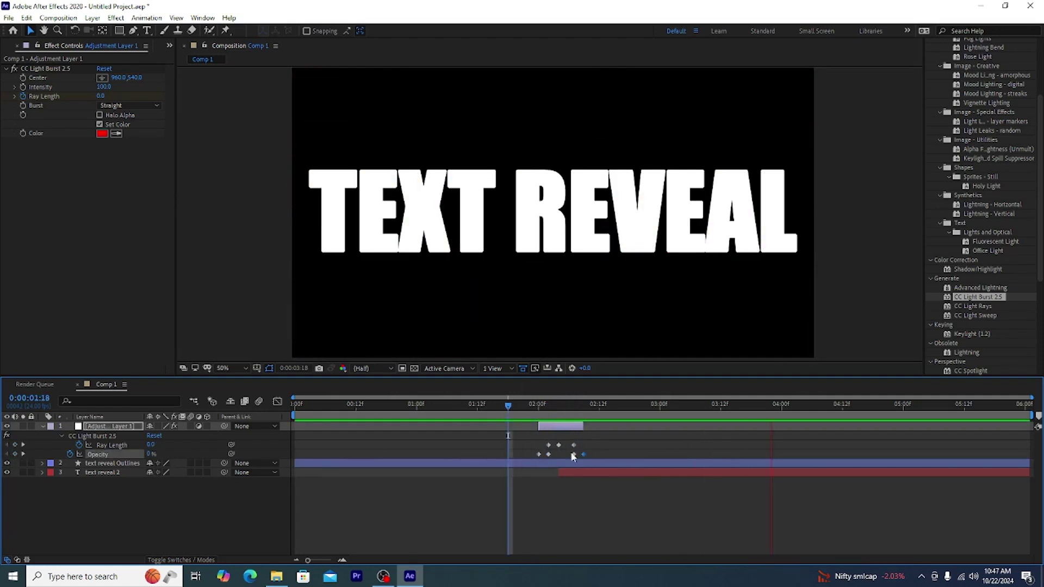
{"action": "key", "text": "space"}
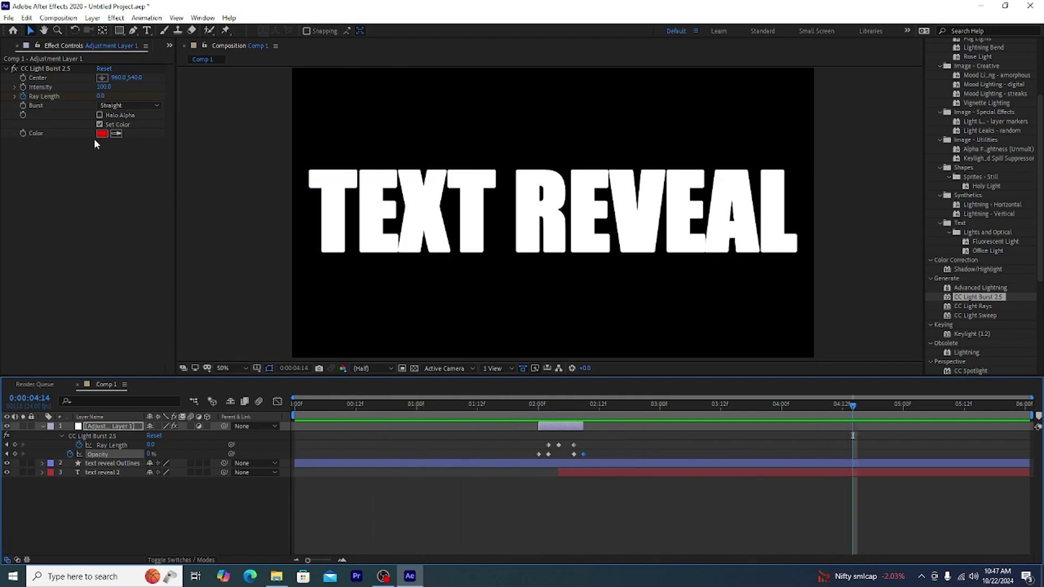
Change the light burst color to white, enable Halo Alpha and preview the animation from the beginning
{"action": "left_click", "coordinate": [102, 133]}
{"action": "left_click_drag", "start_coordinate": [407, 229], "coordinate": [312, 208]}
{"action": "left_click", "coordinate": [629, 221]}
{"action": "left_click_drag", "start_coordinate": [326, 408], "coordinate": [258, 415]}
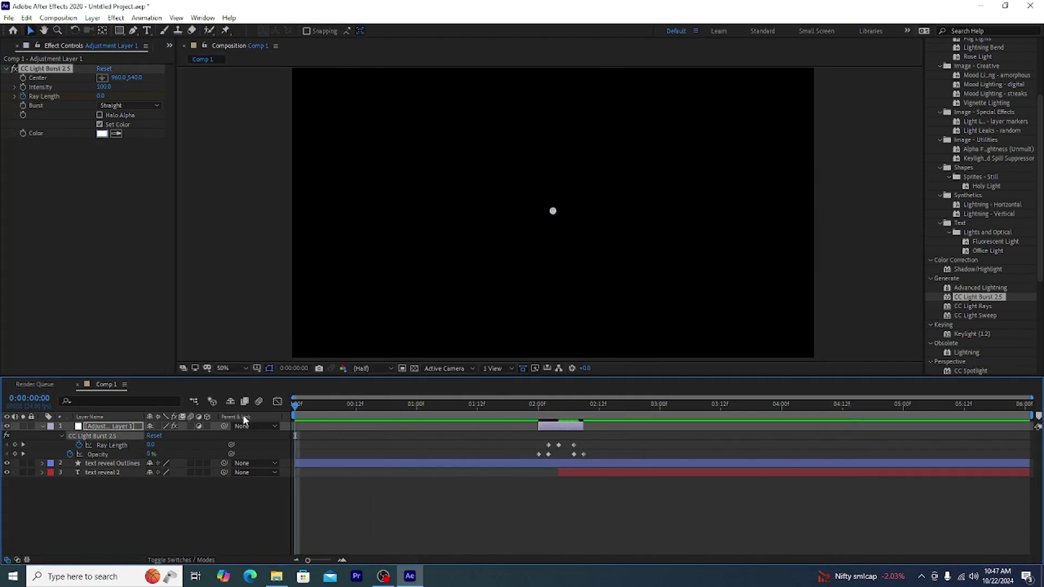
{"action": "left_click", "coordinate": [99, 114]}
{"action": "key", "text": "space"}
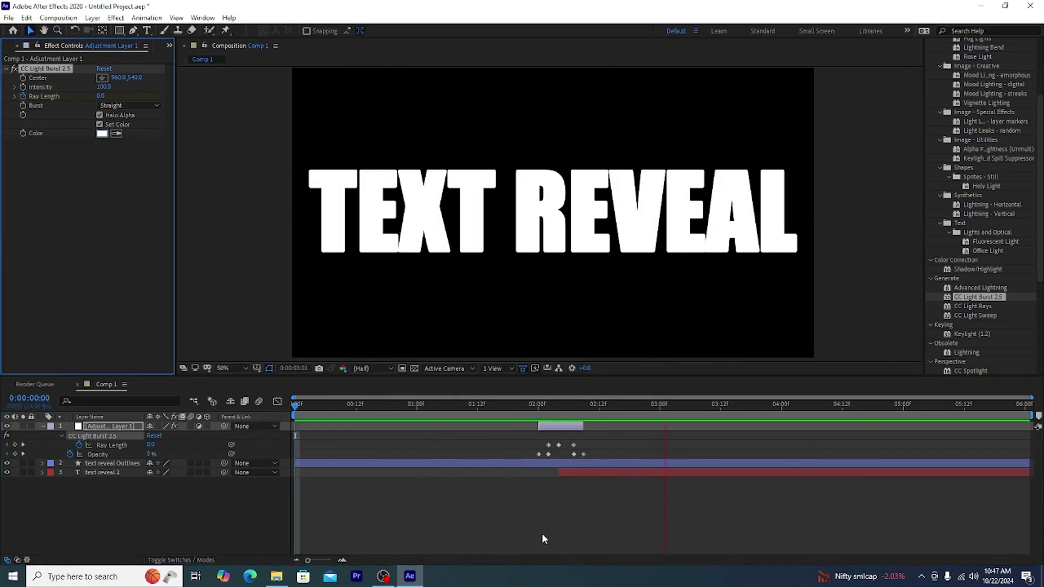